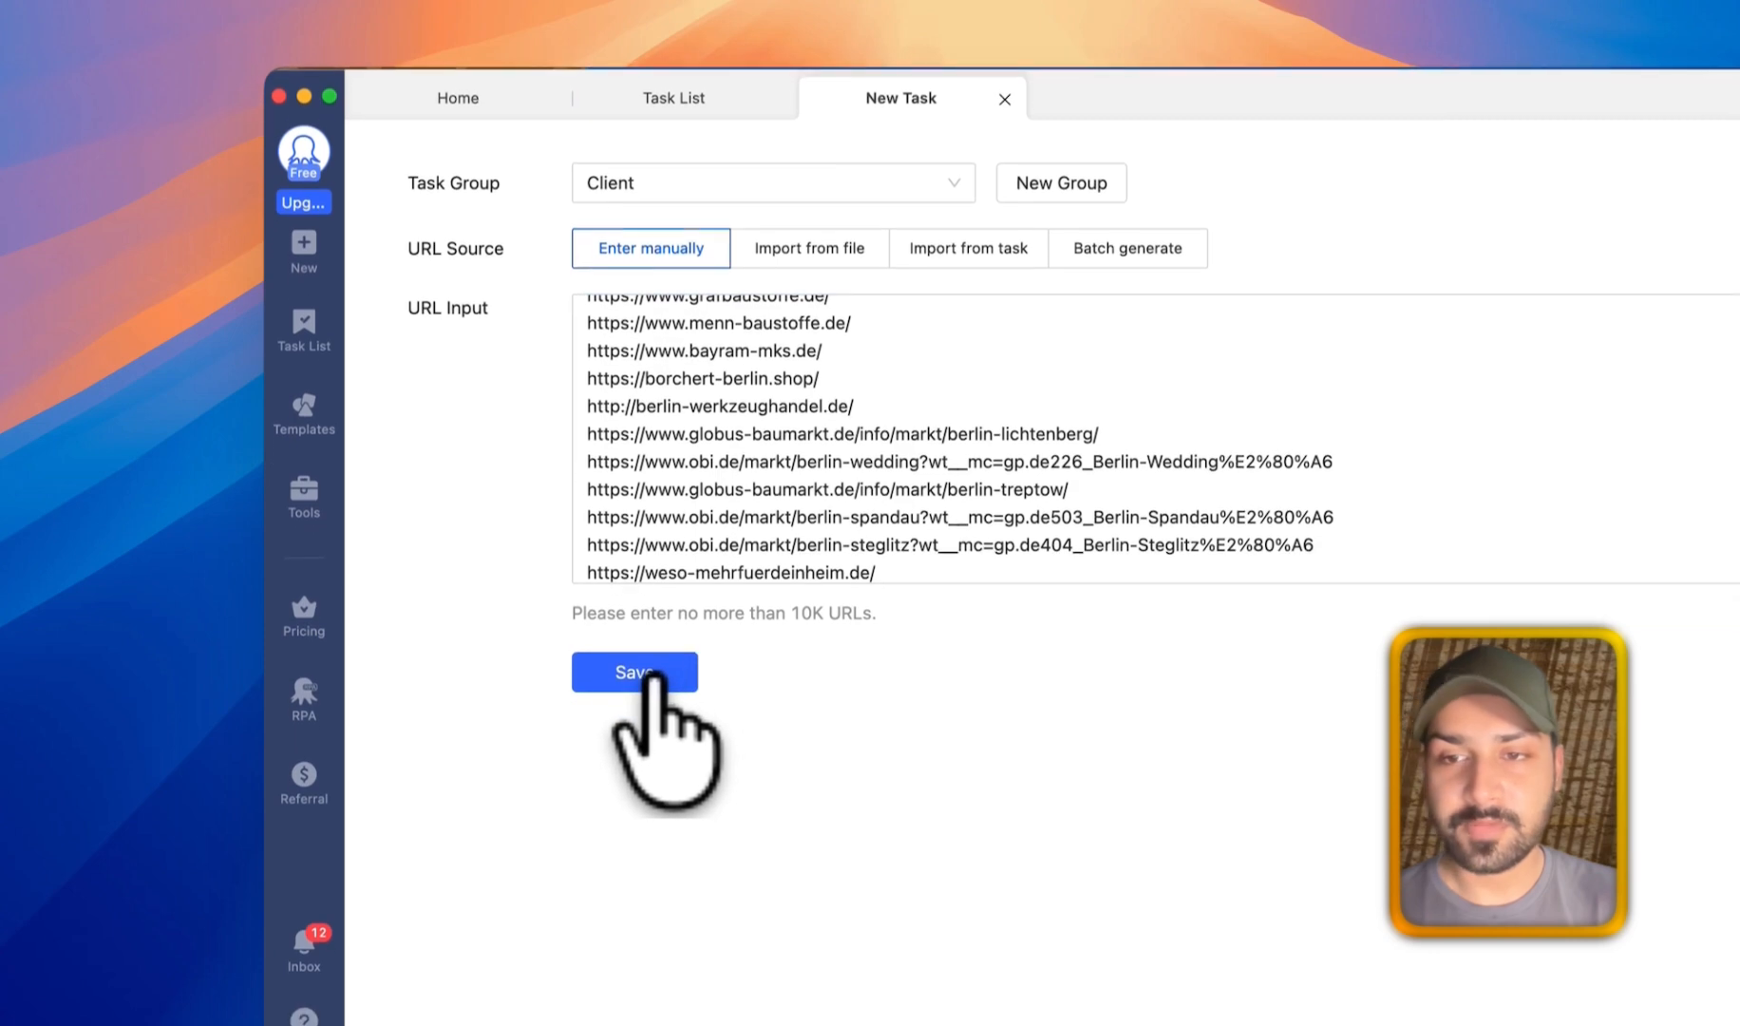
Save the entered URL list as a new task in the Client group and rename the task to EmailsGraber.
click(653, 672)
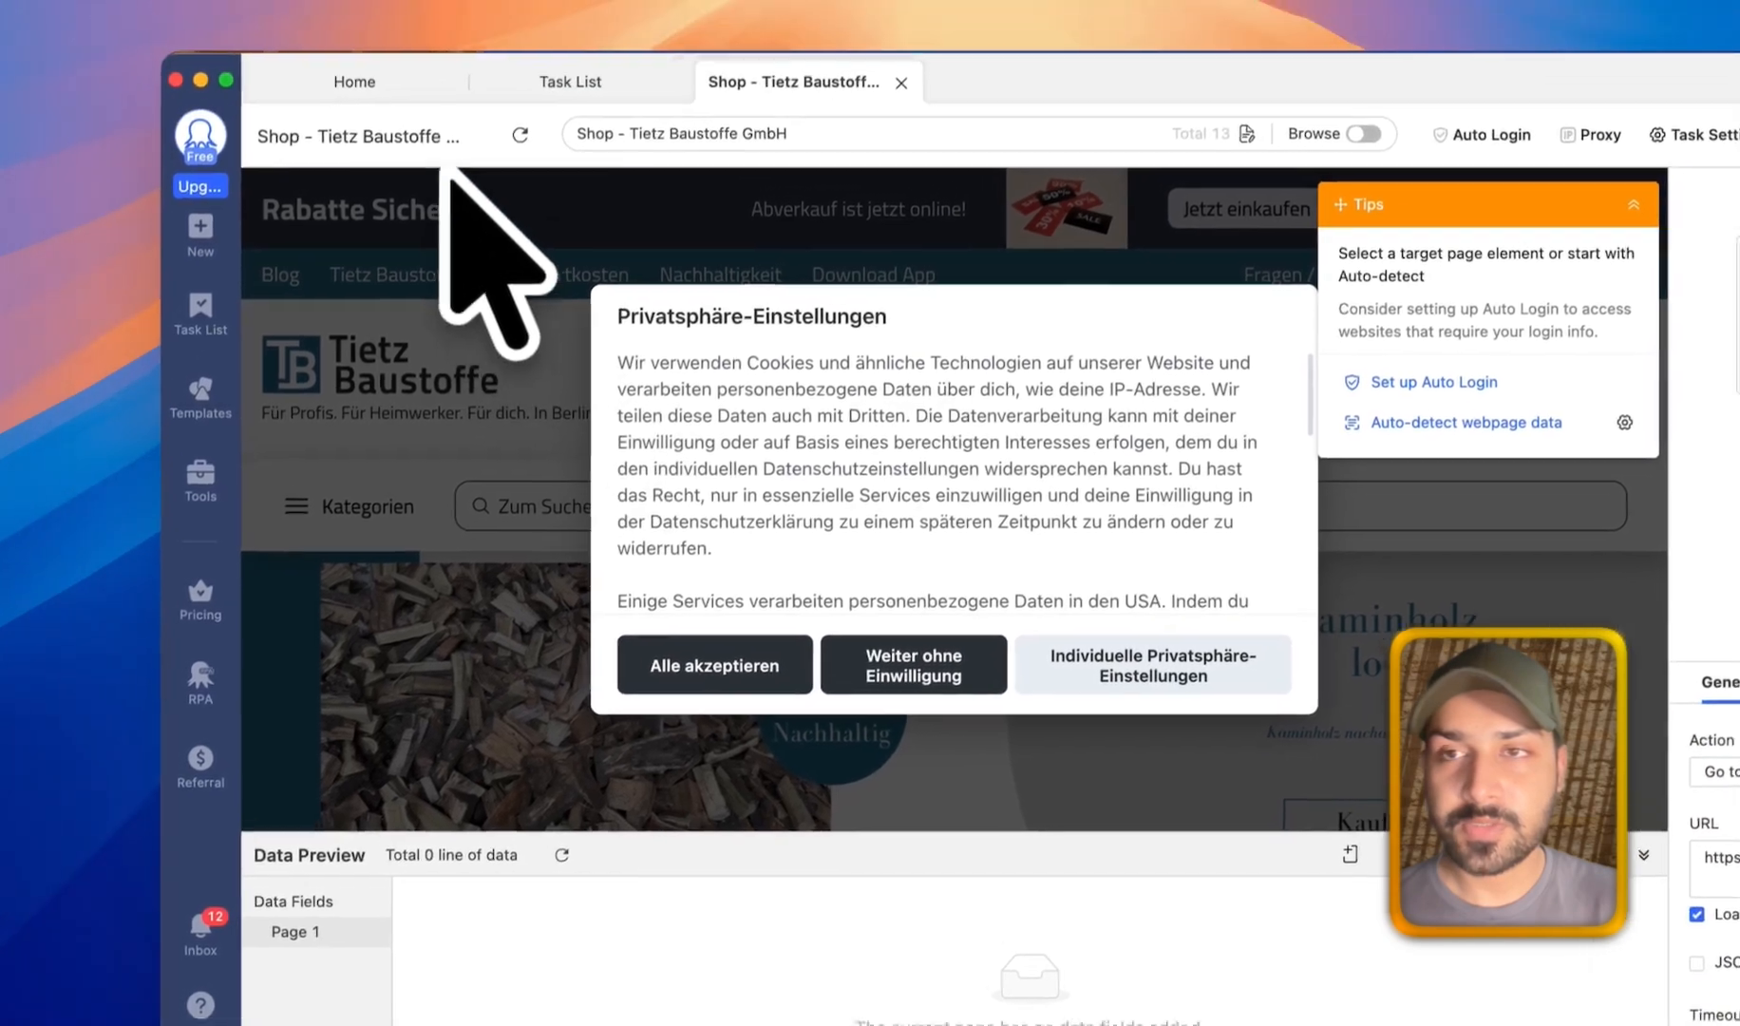
click(493, 218)
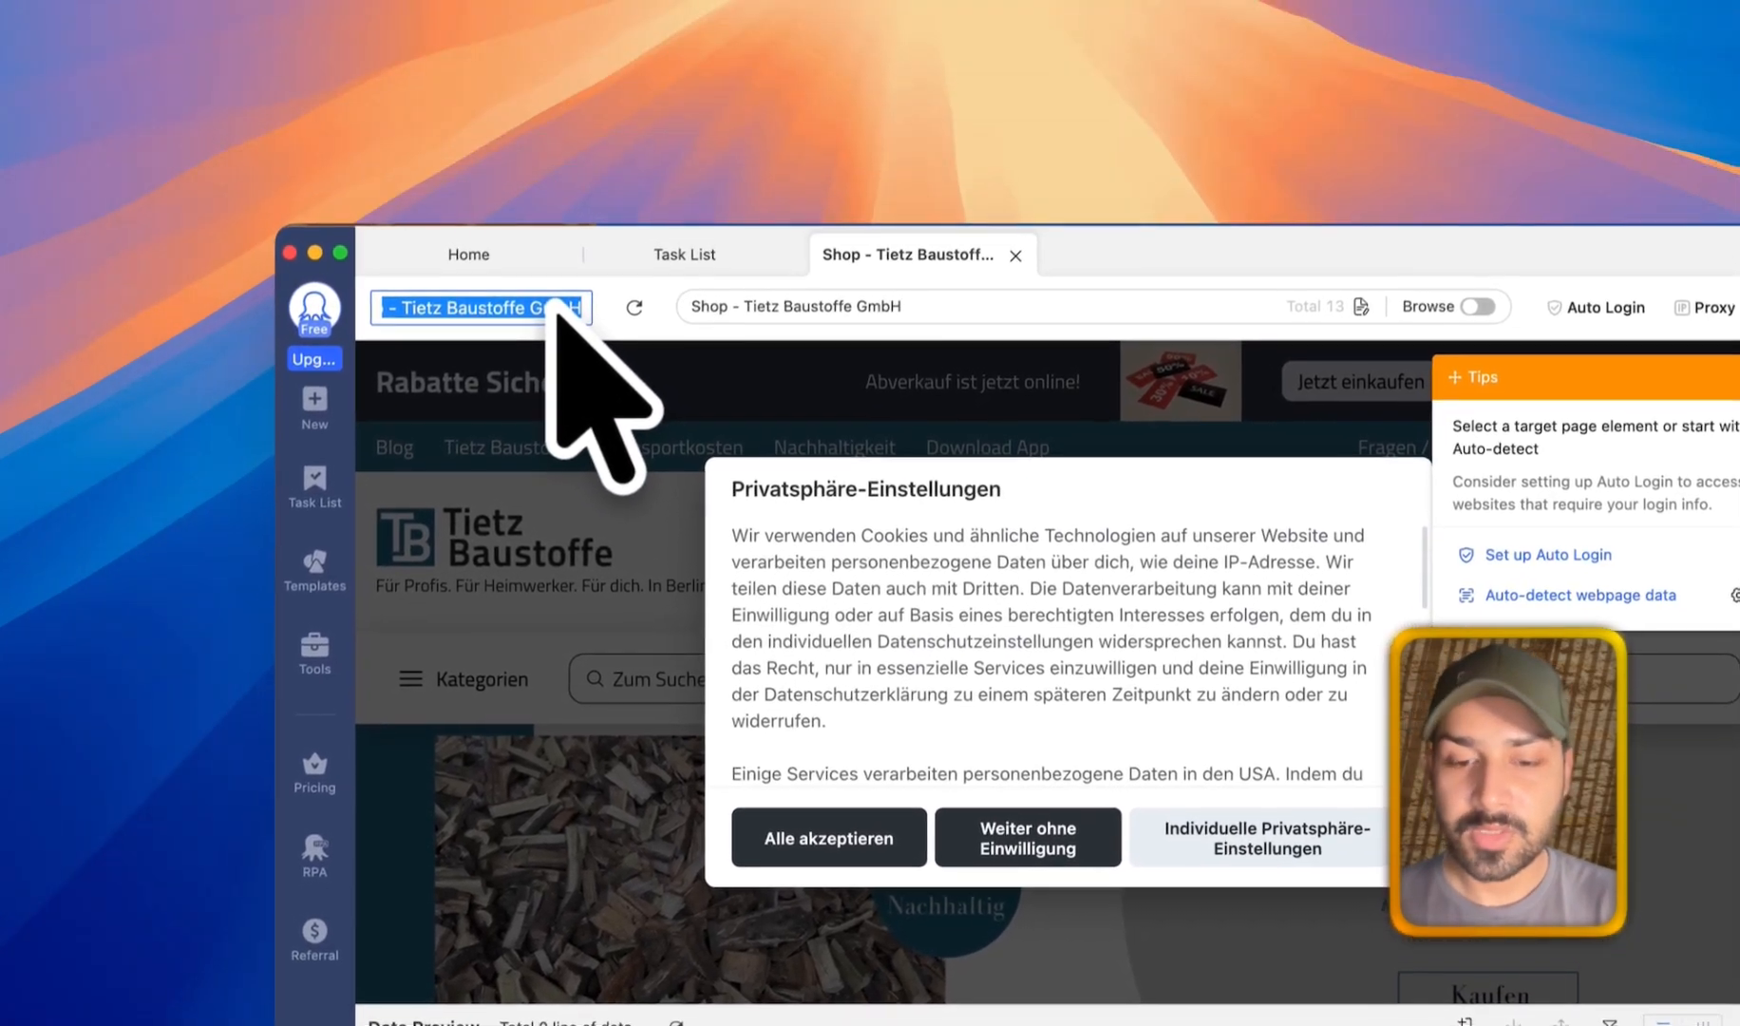
text(EmailsGraber)
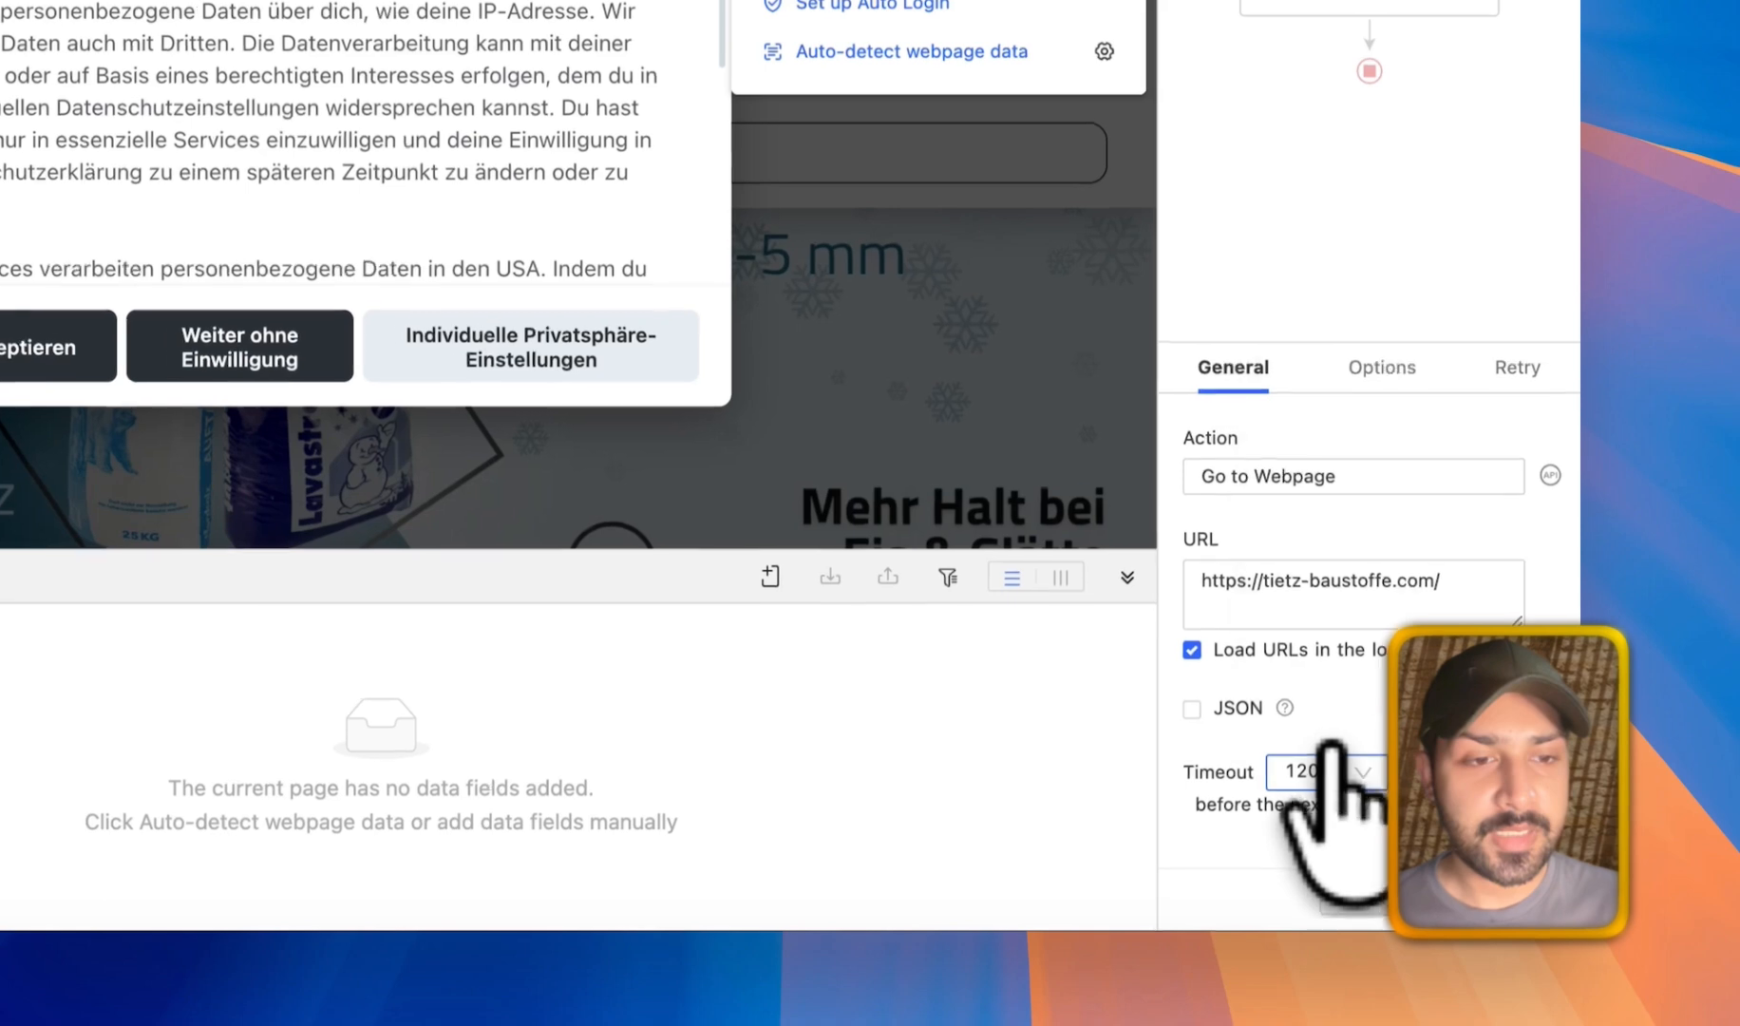
Set the Go to Webpage timeout to 300s, apply it and save the task.
click(1427, 837)
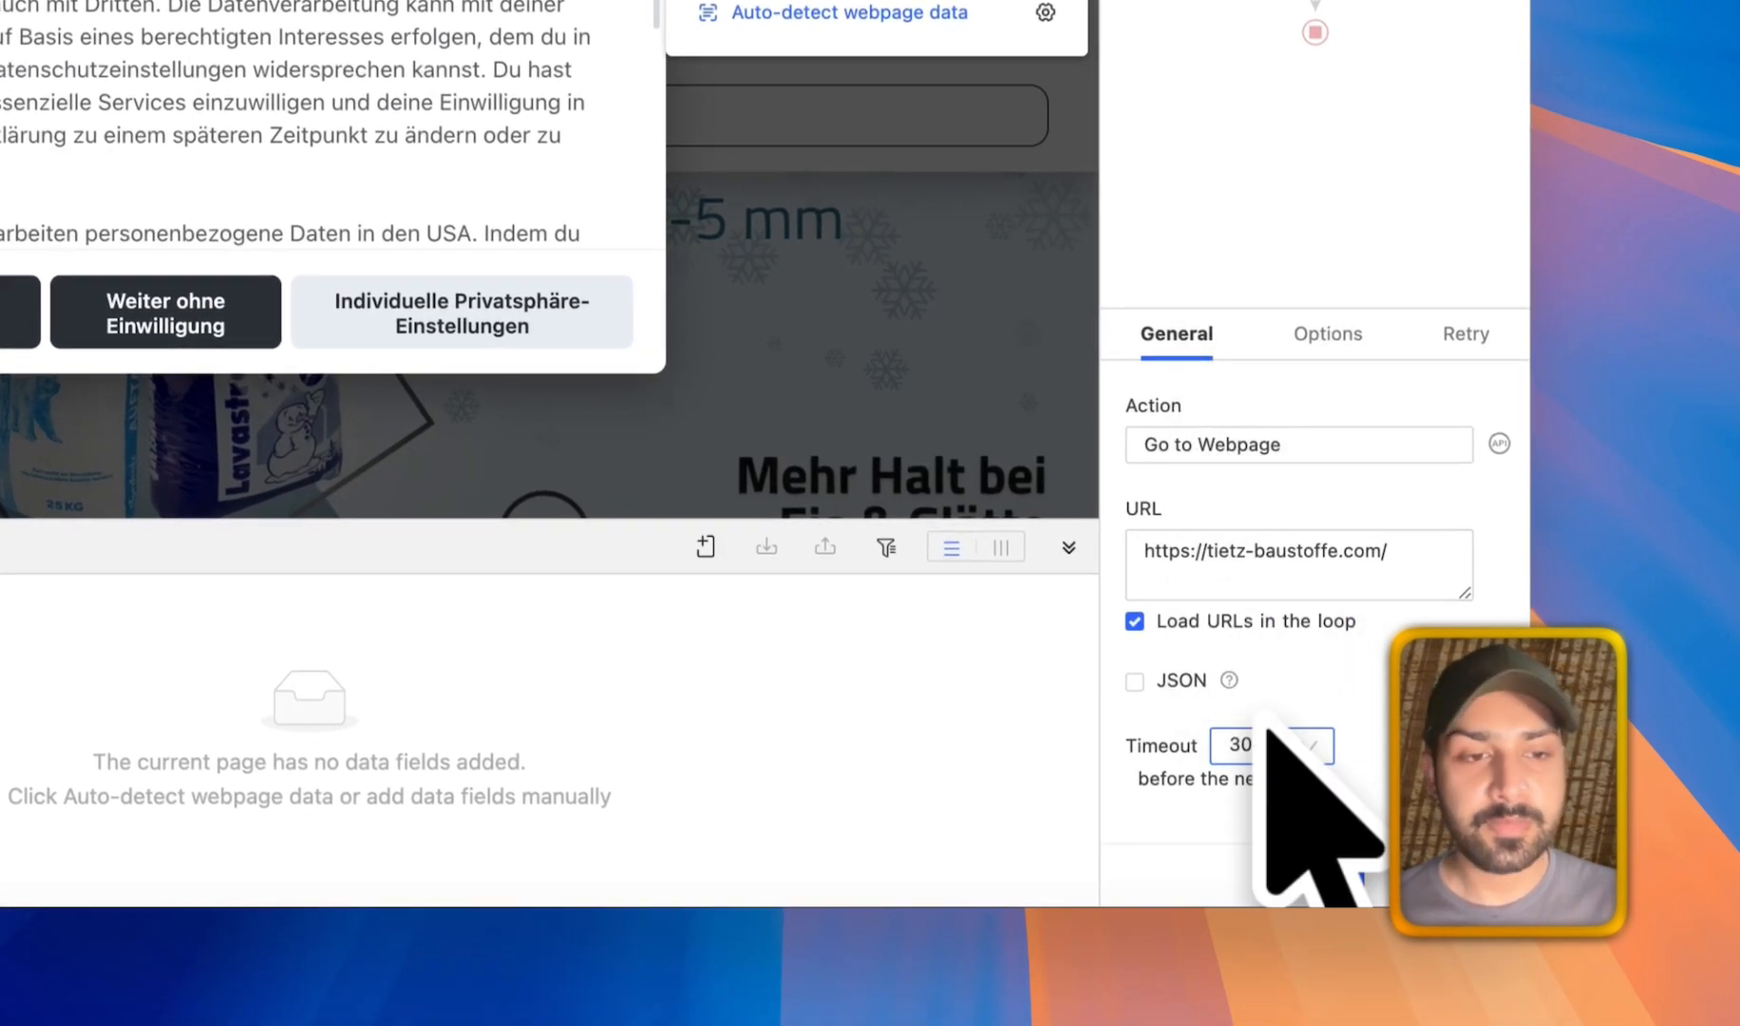
click(1317, 888)
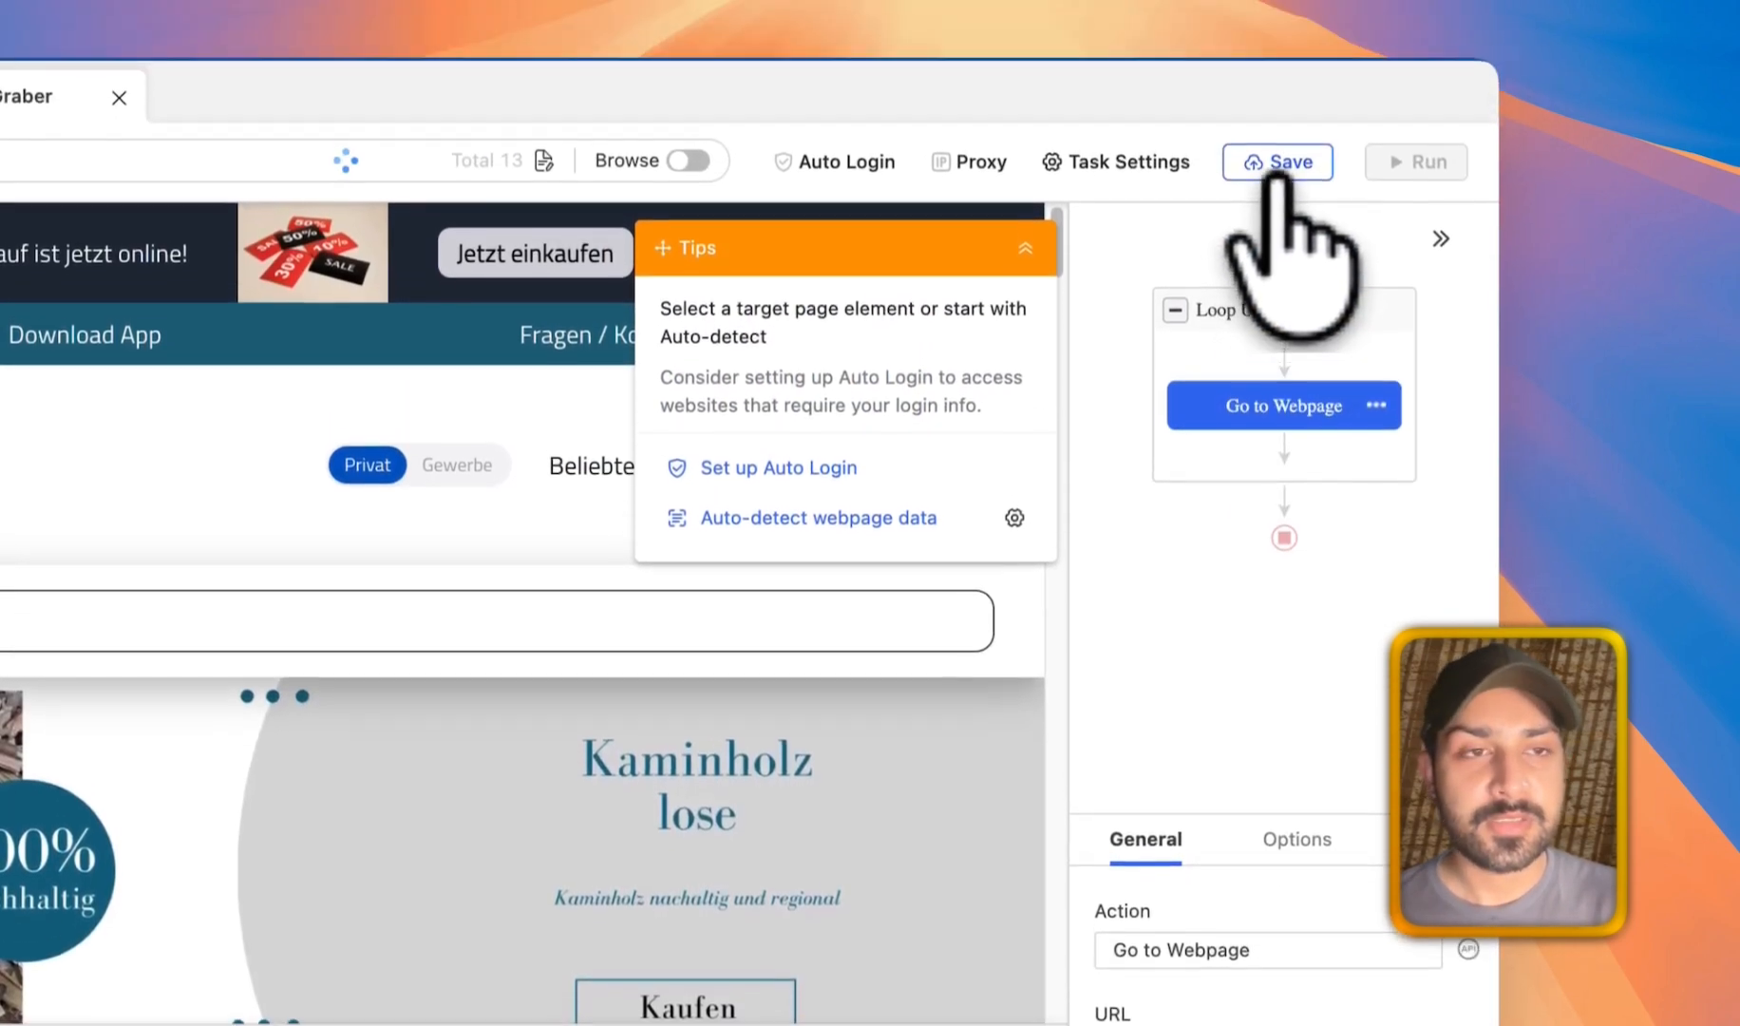
click(1279, 251)
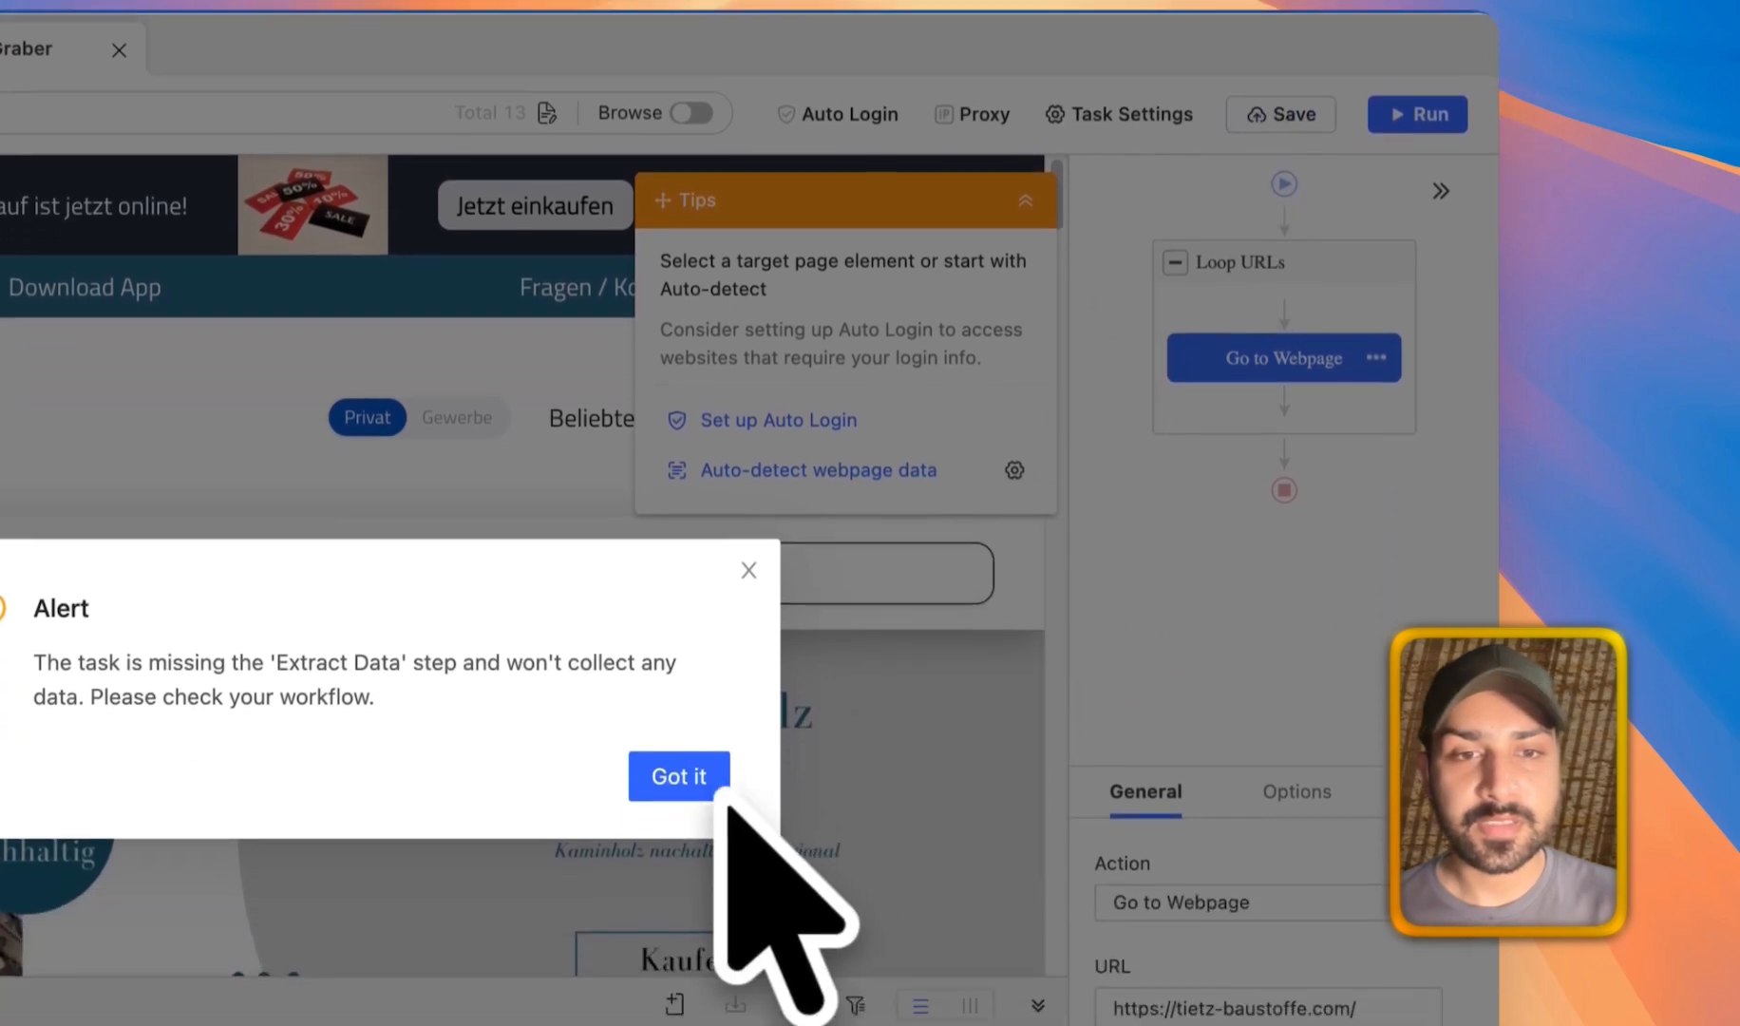
Add the page URL as a page-level data field and name it Source_URL.
click(698, 997)
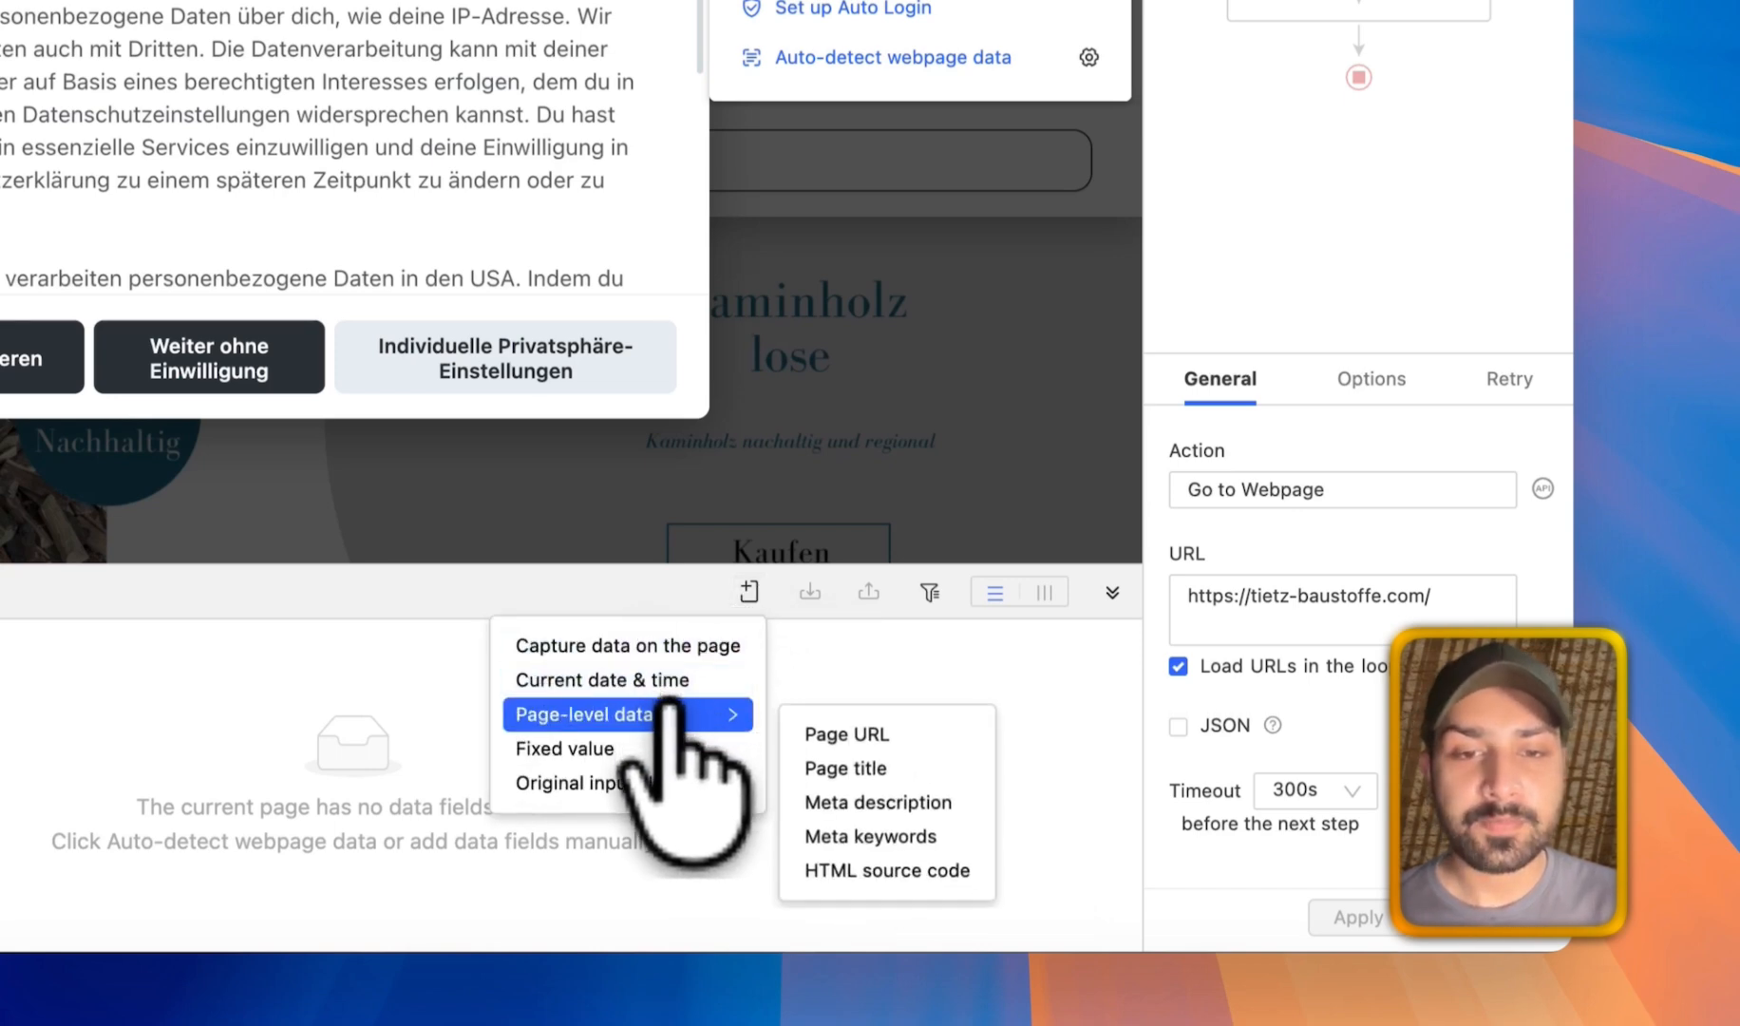
click(826, 734)
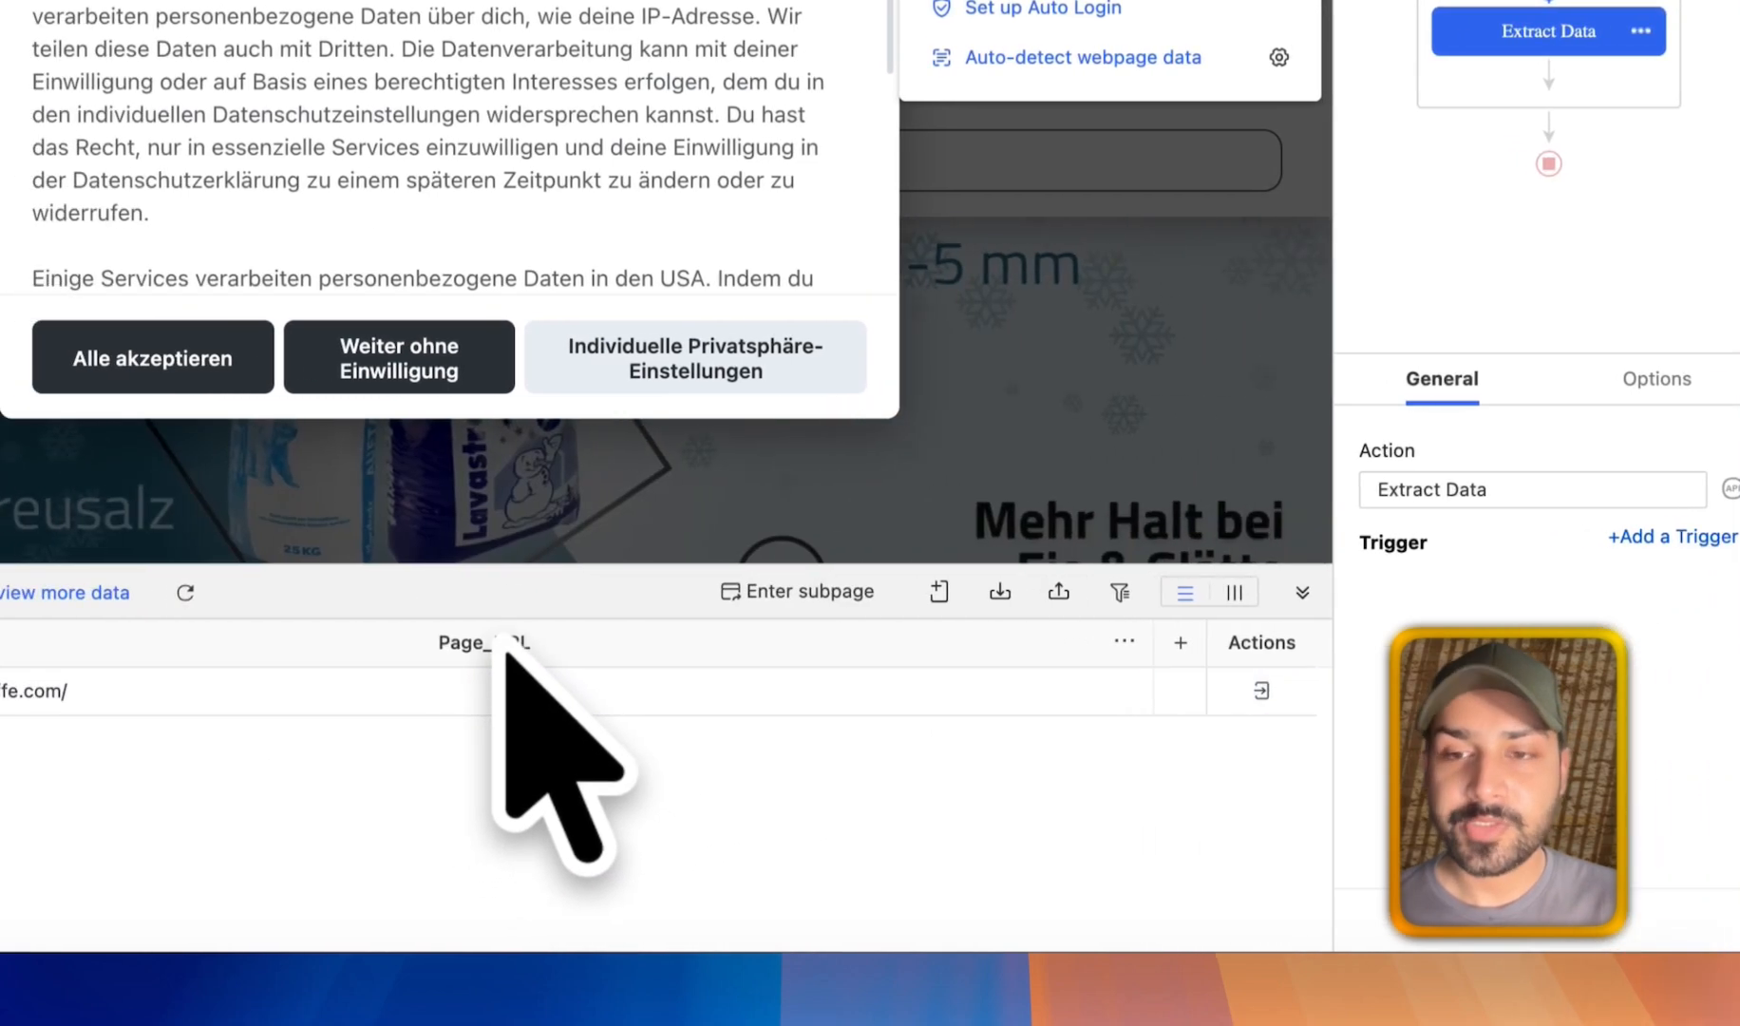
double_click(548, 645)
text(S)
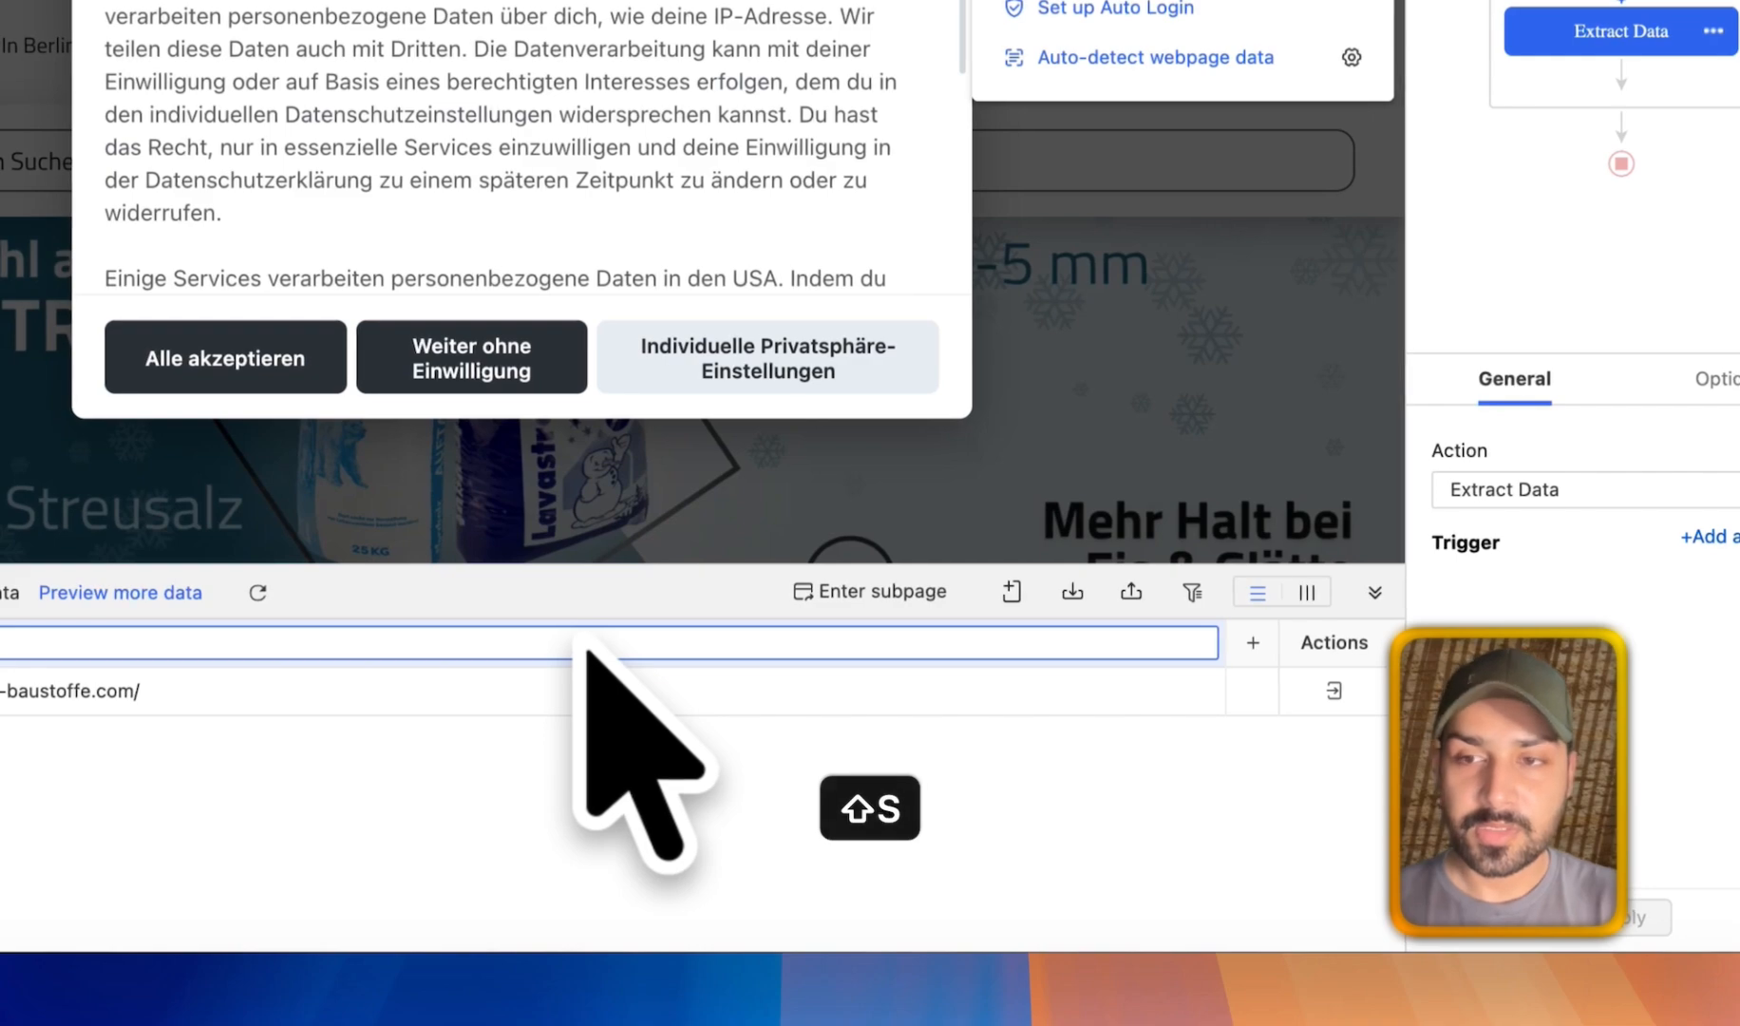
text(ource_URL)
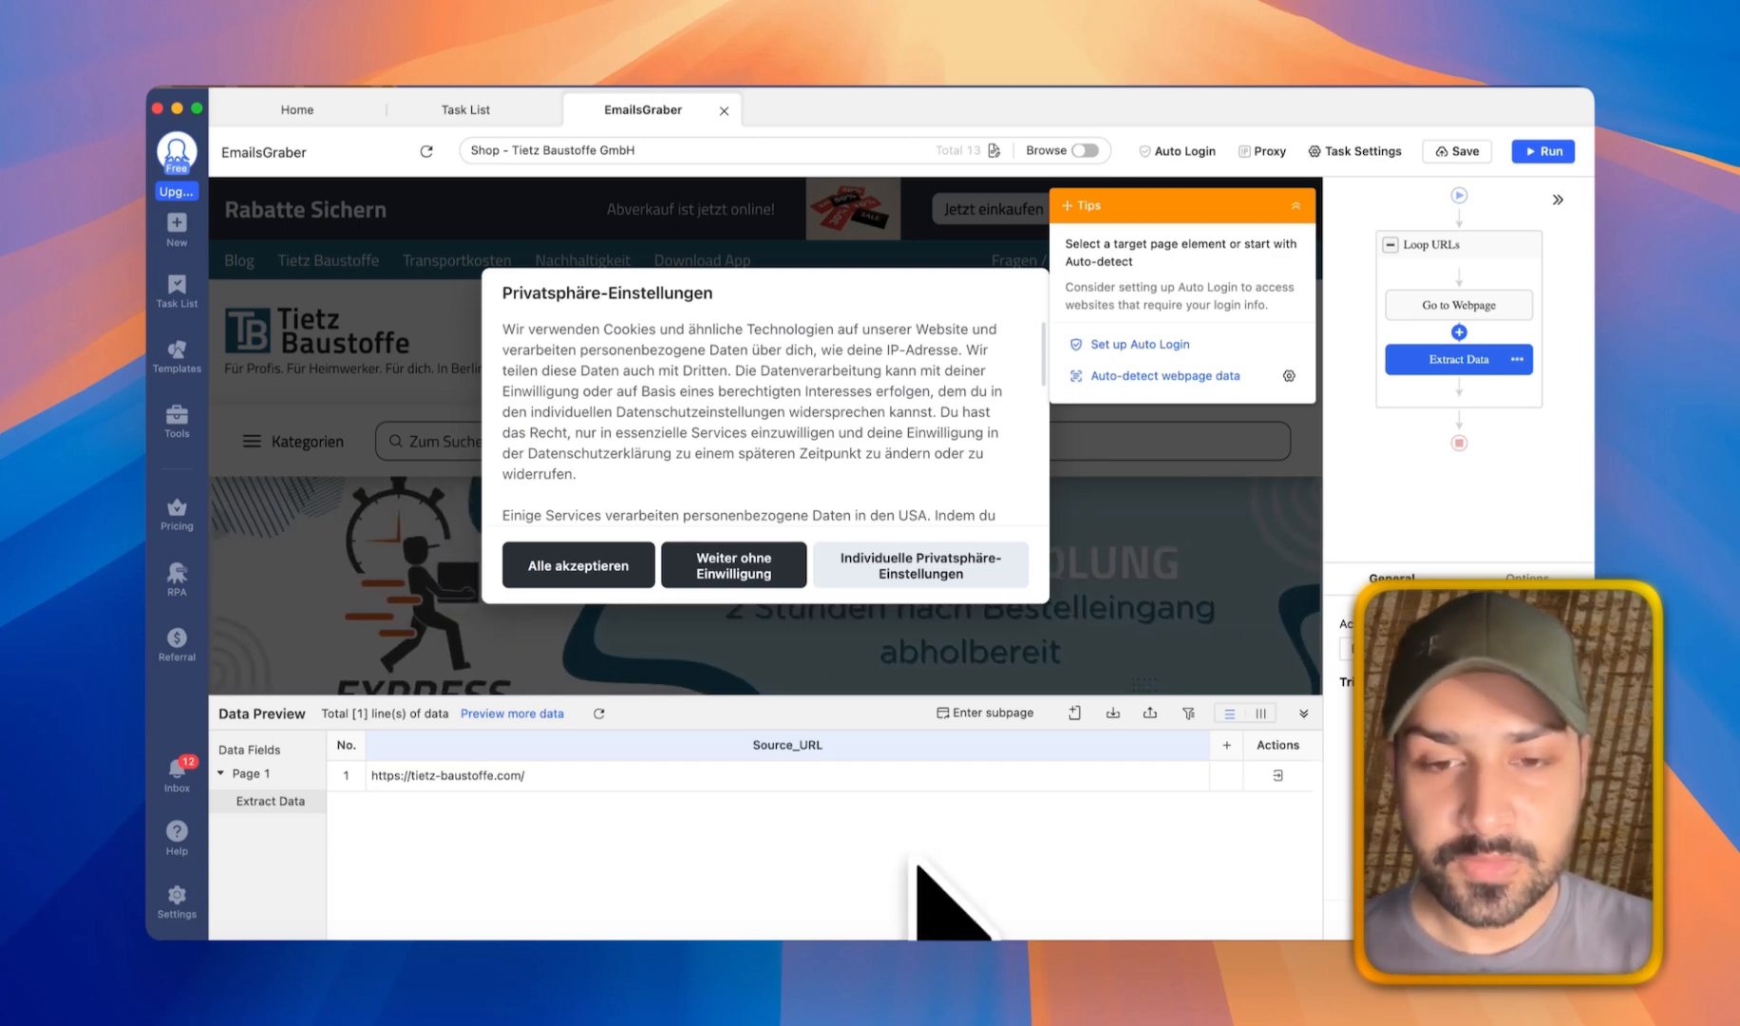
Switch to the Microsoft Word document and copy the XPath under the Email (mailto) heading.
click(771, 923)
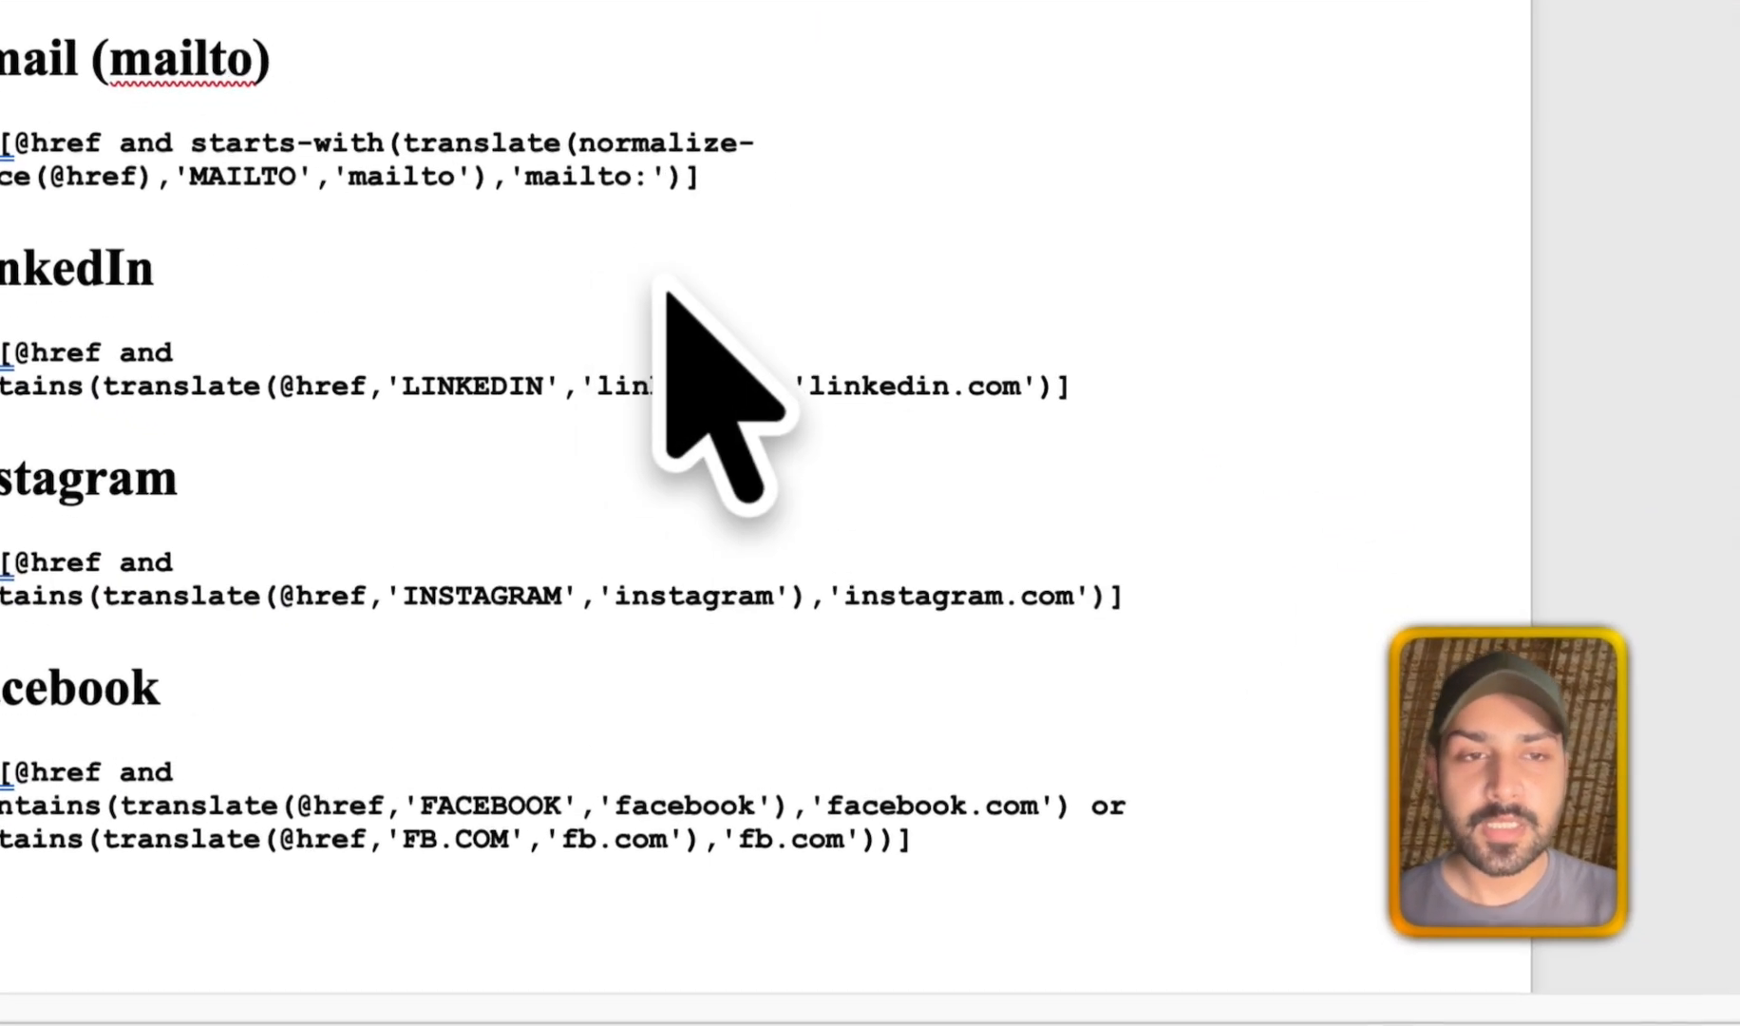
drag(787, 240, 4, 192)
key(super+c)
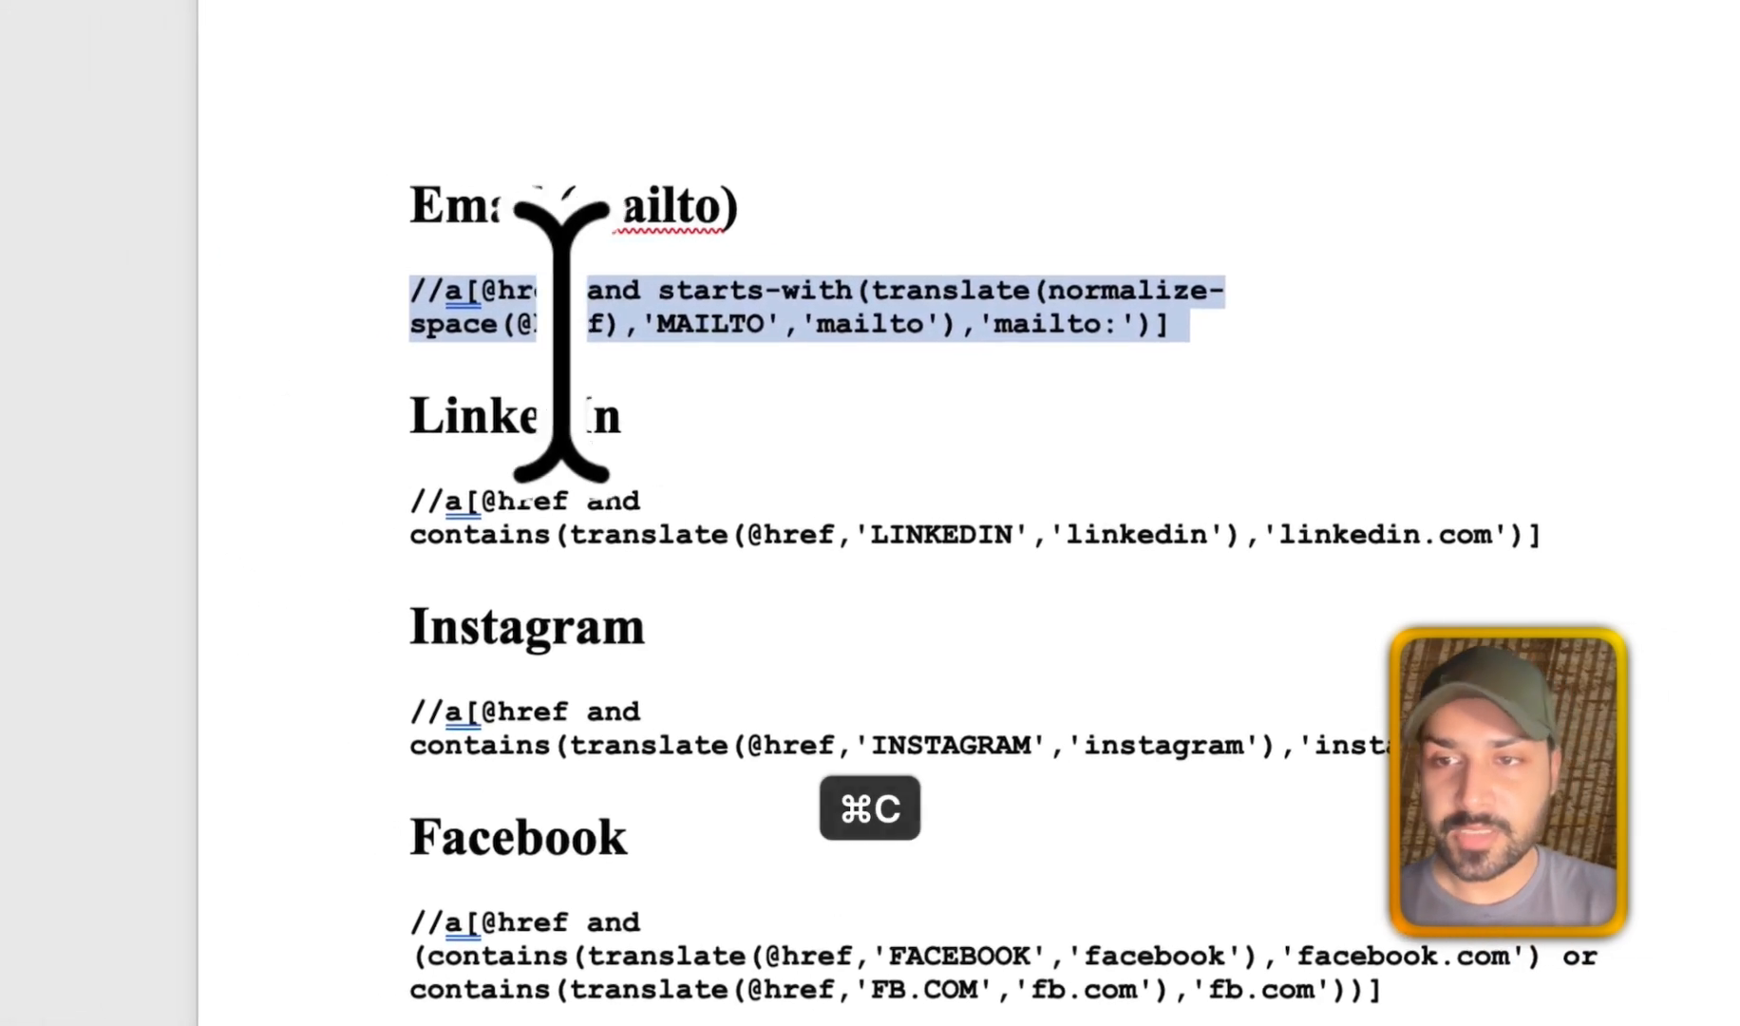
Switch to Octoparse and add a page-capture field named Email that uses the copied mailto XPath.
click(788, 1002)
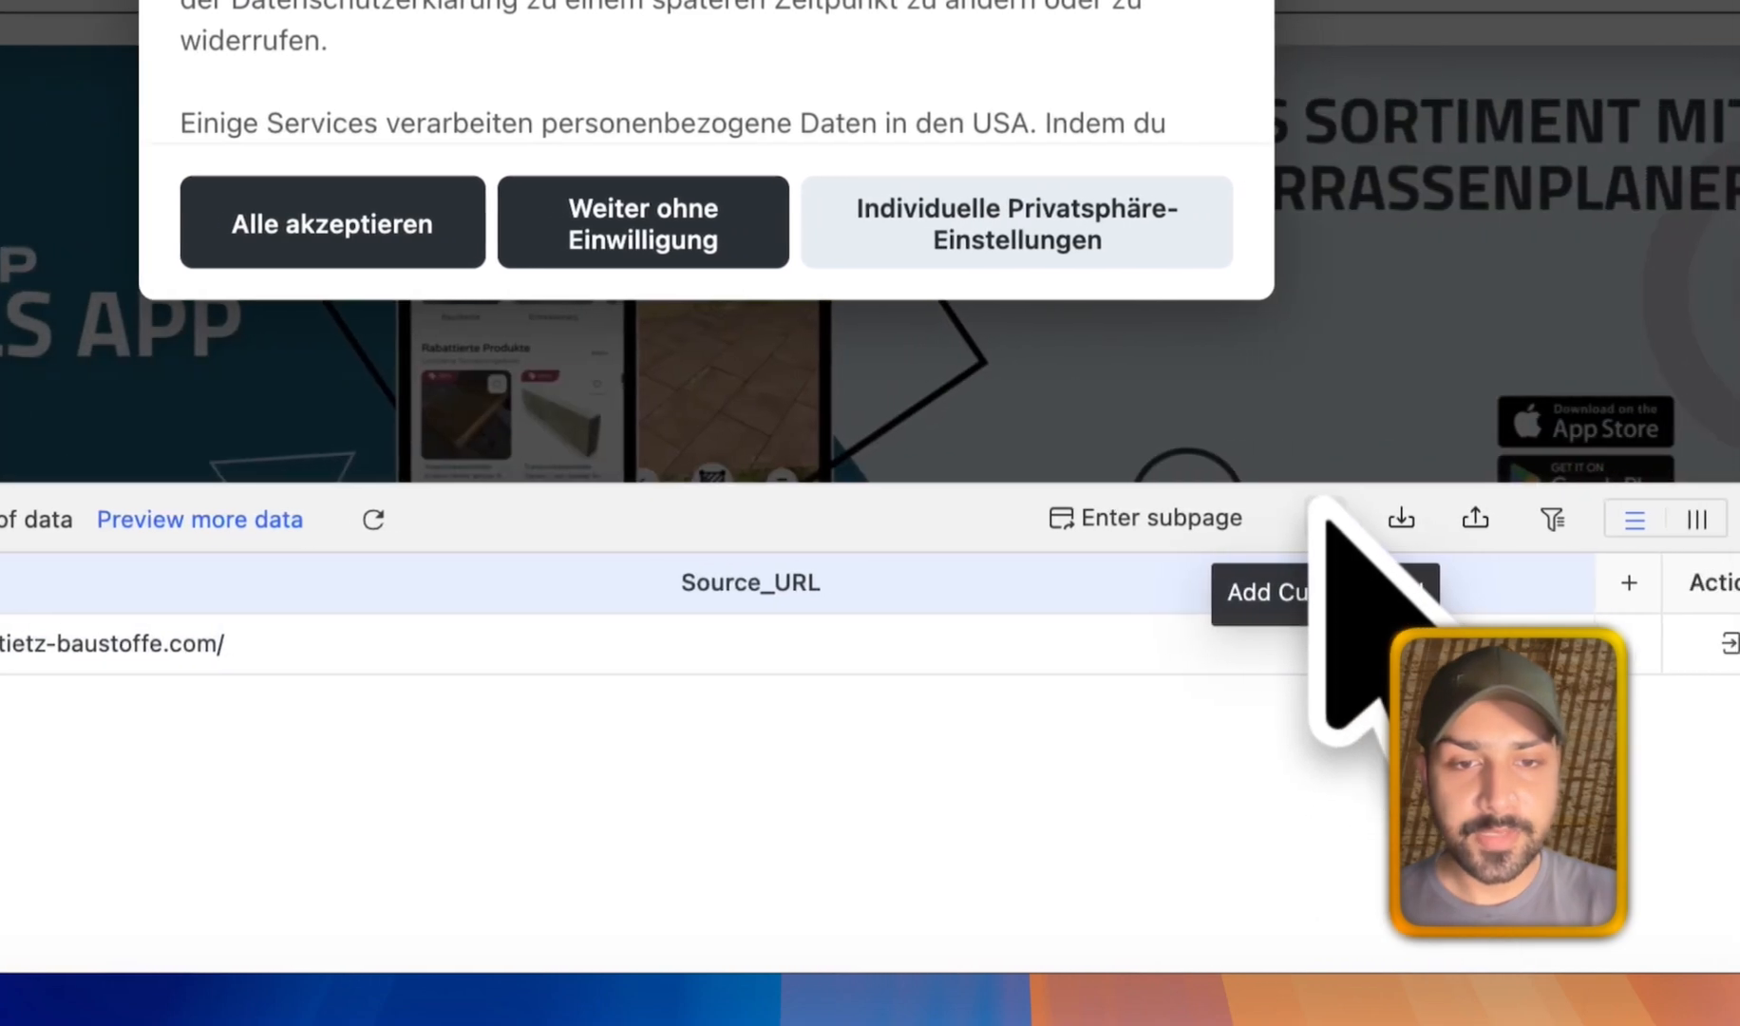
click(1323, 518)
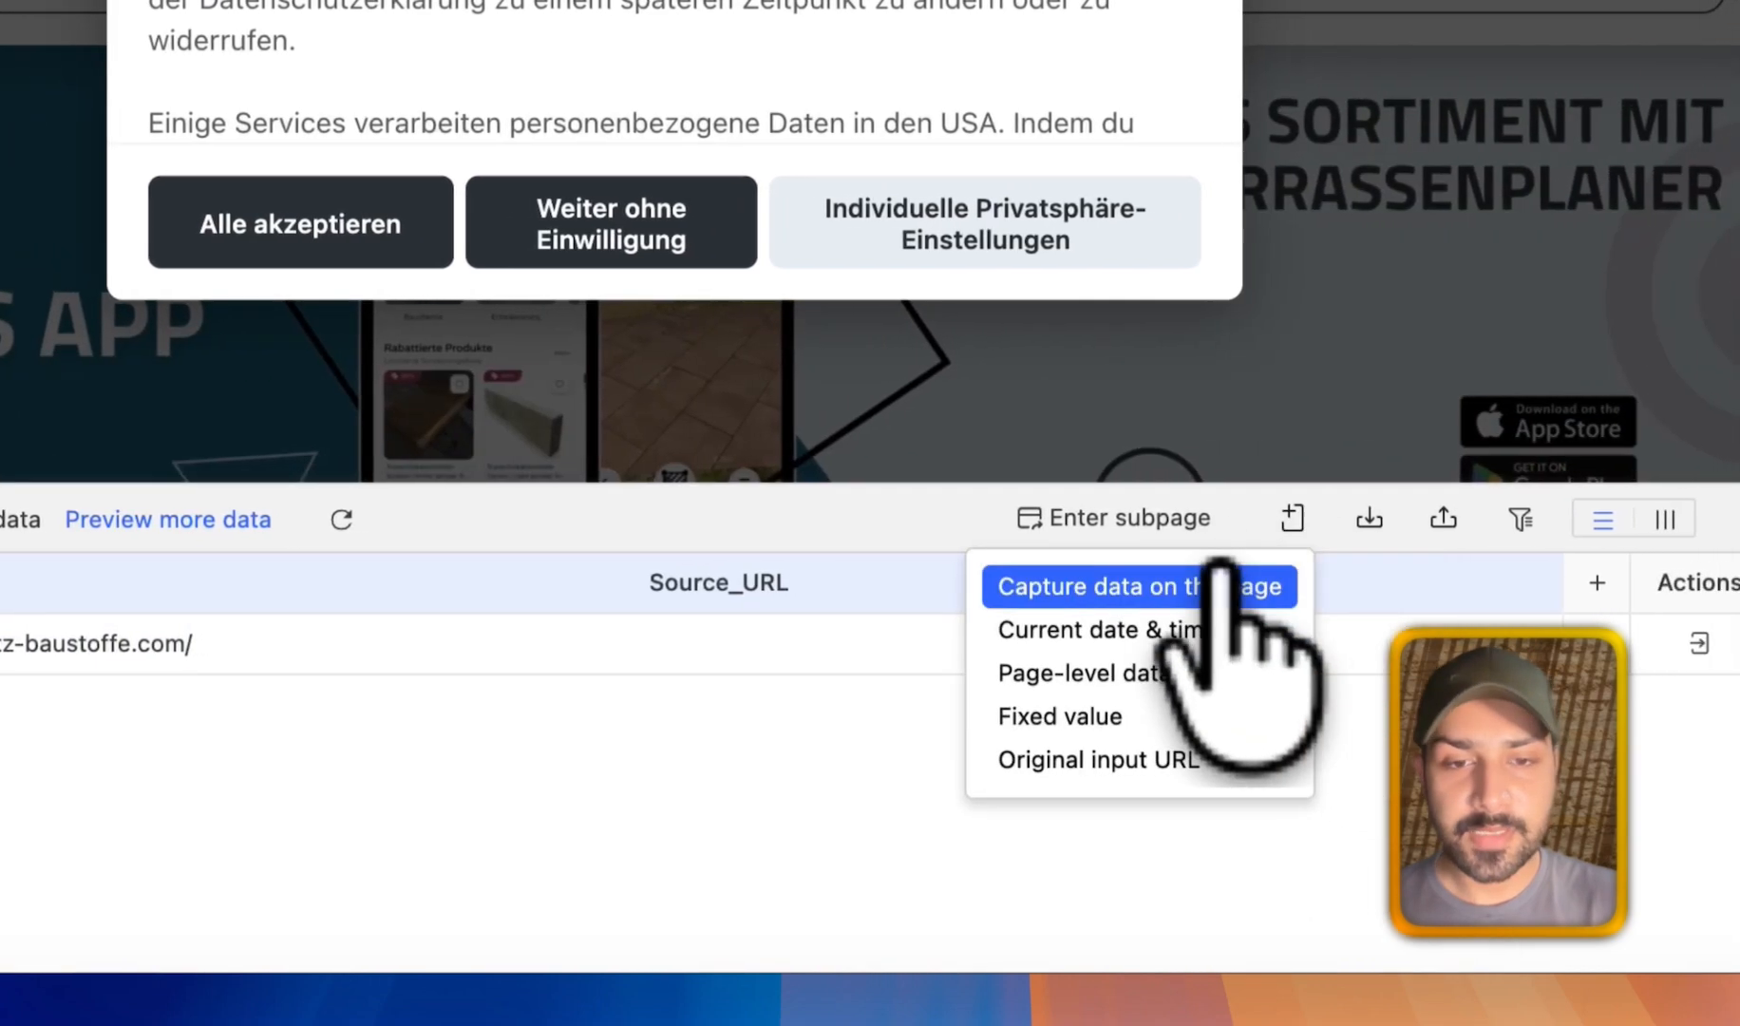
click(1151, 586)
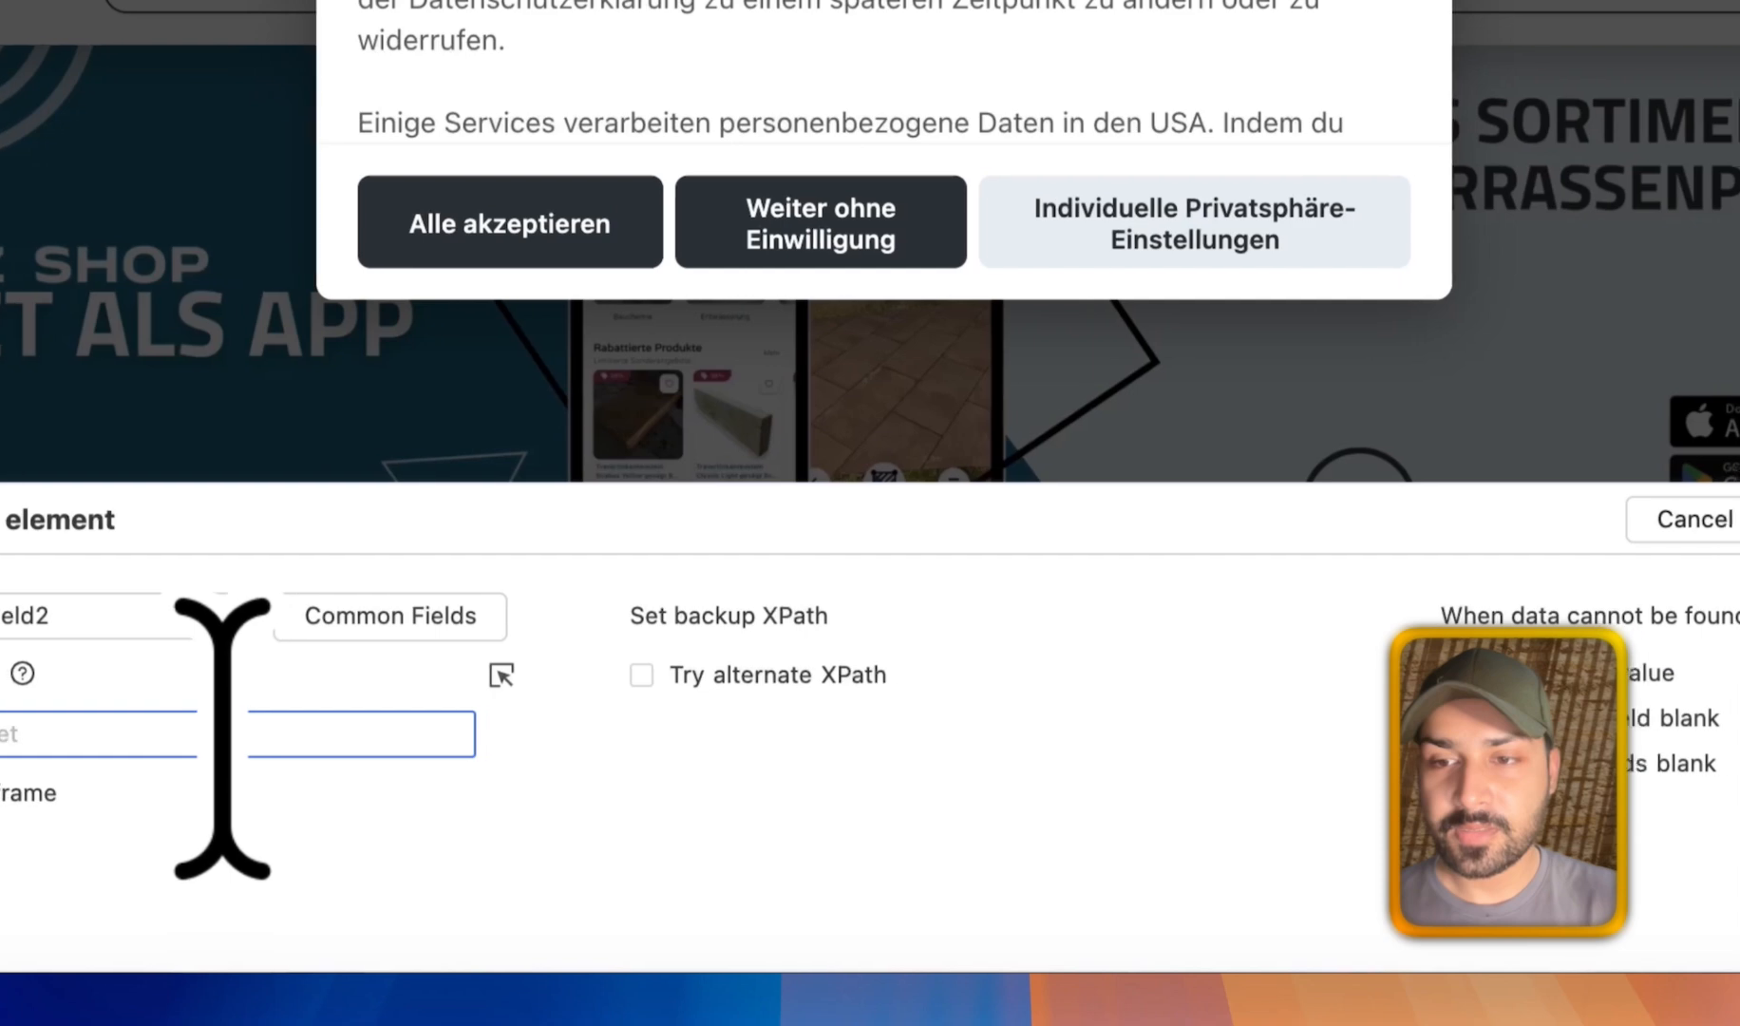
key(super+v)
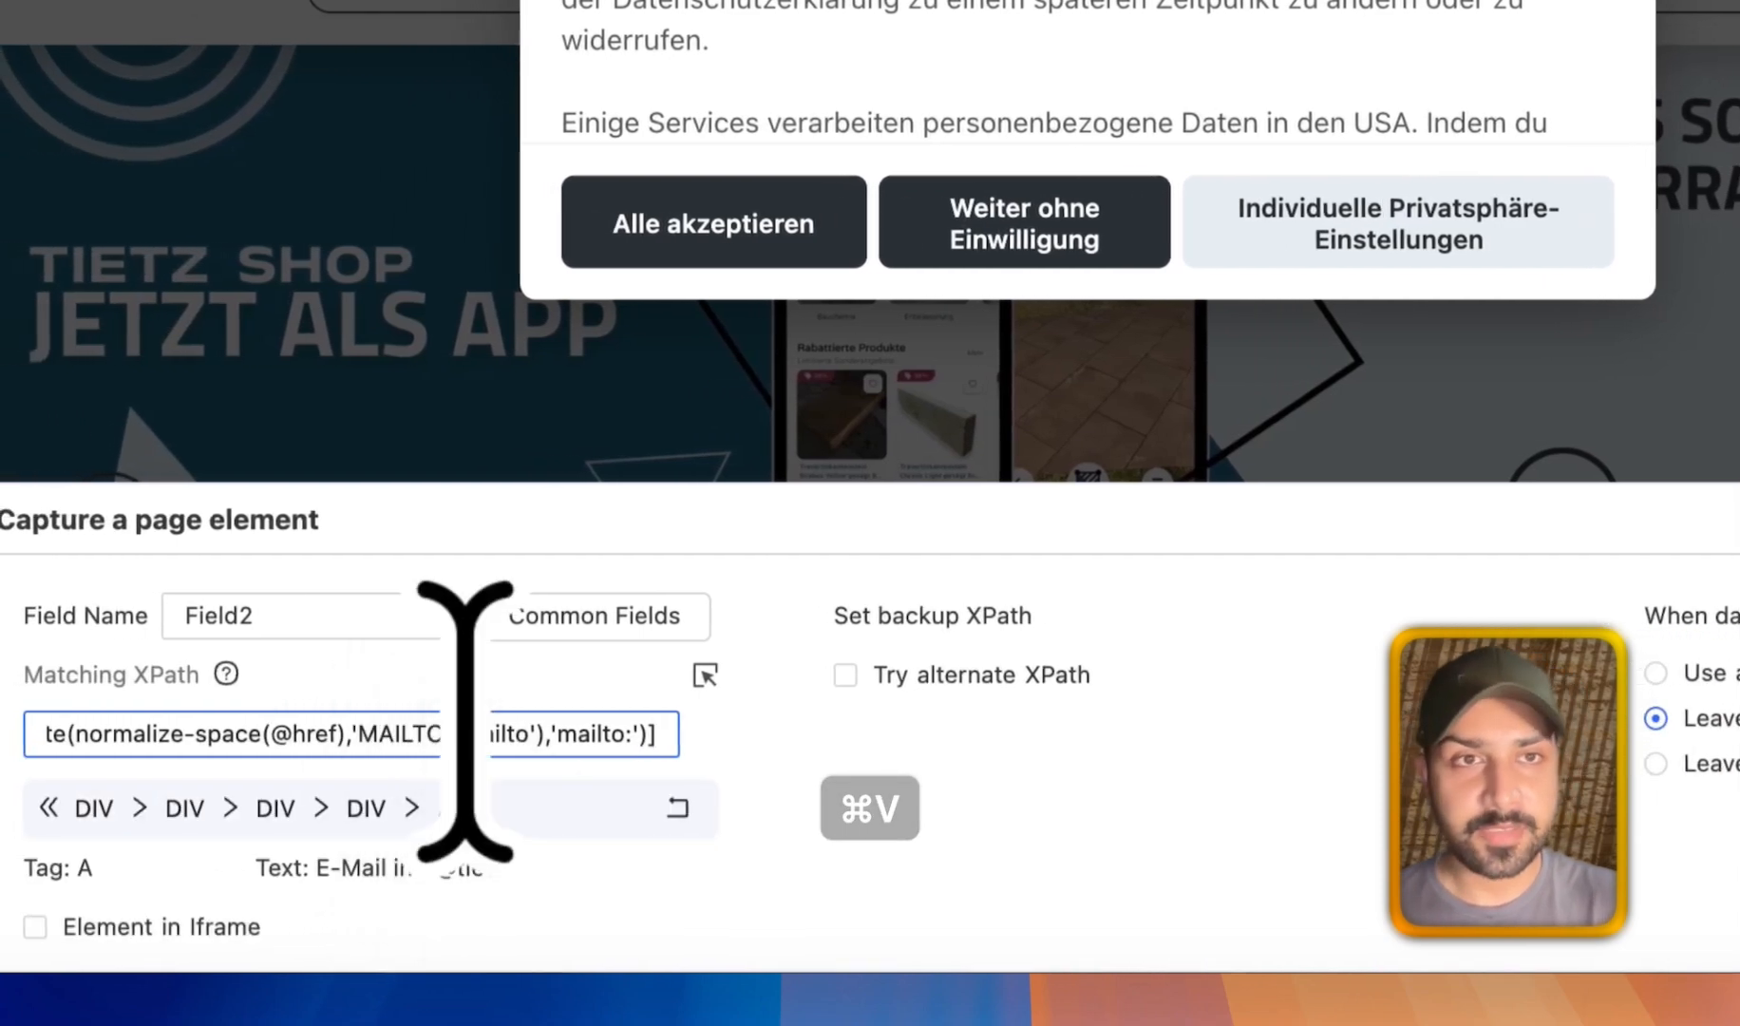
click(353, 617)
double_click(349, 617)
text(Email)
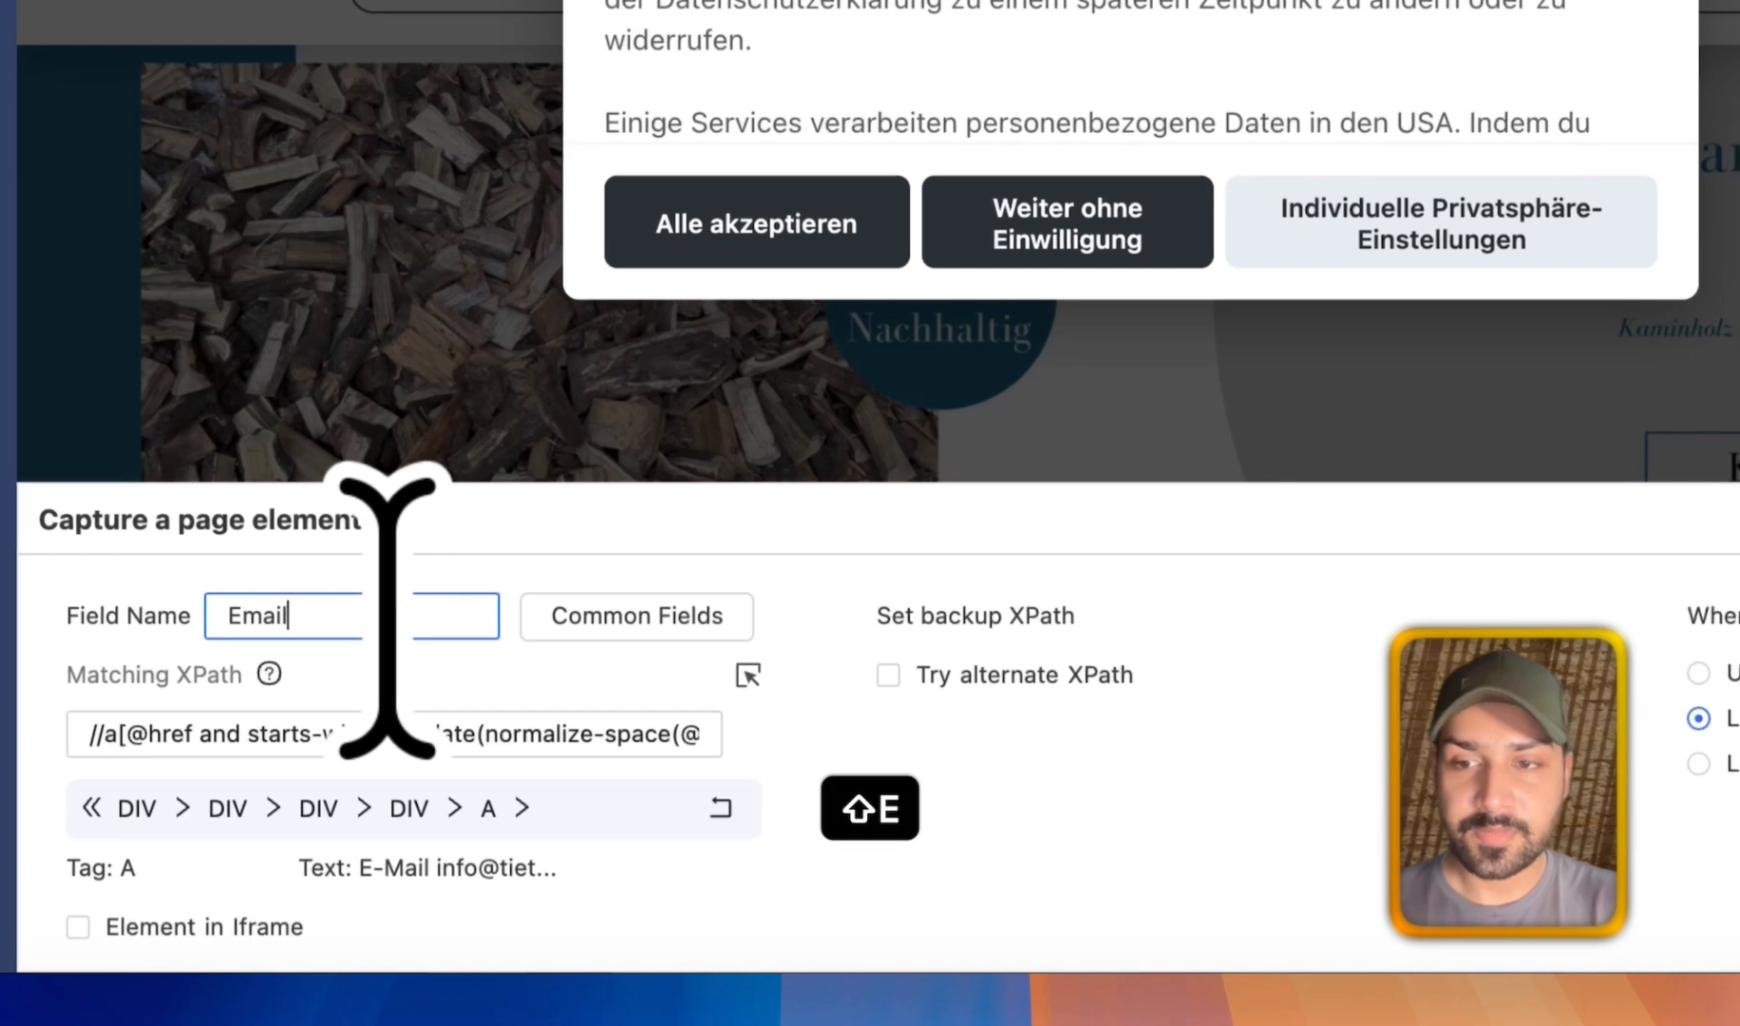
click(1605, 513)
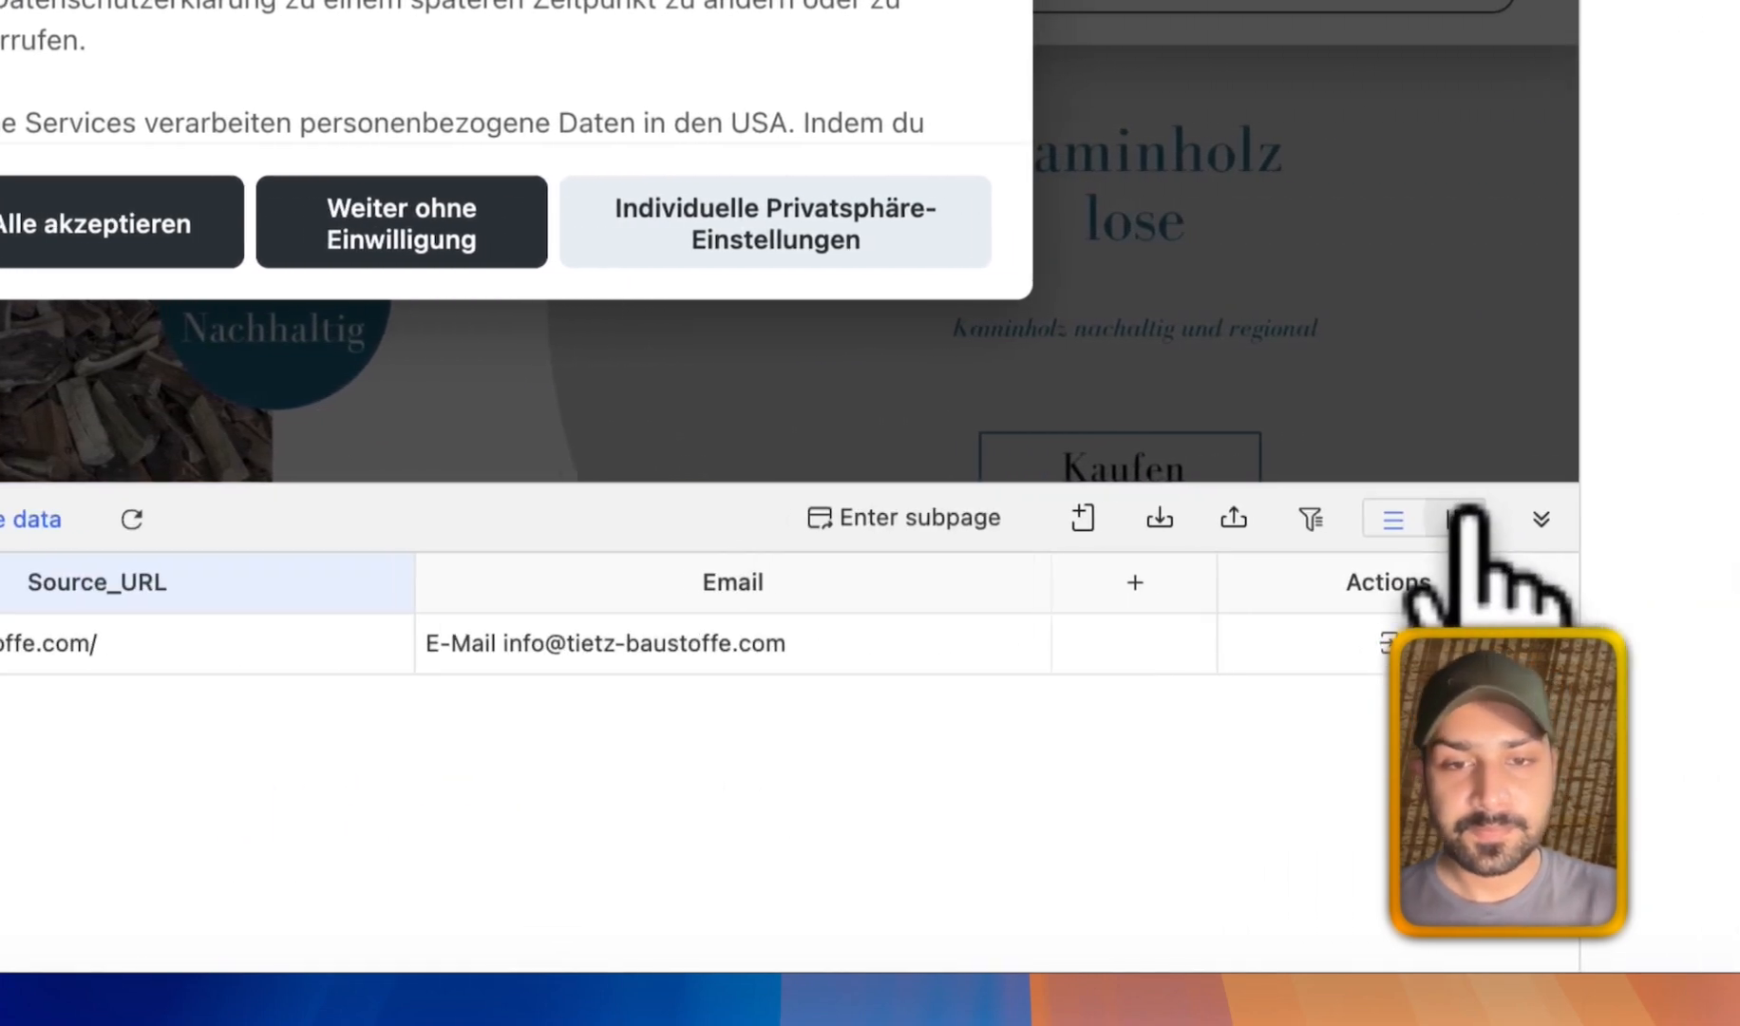
click(1353, 522)
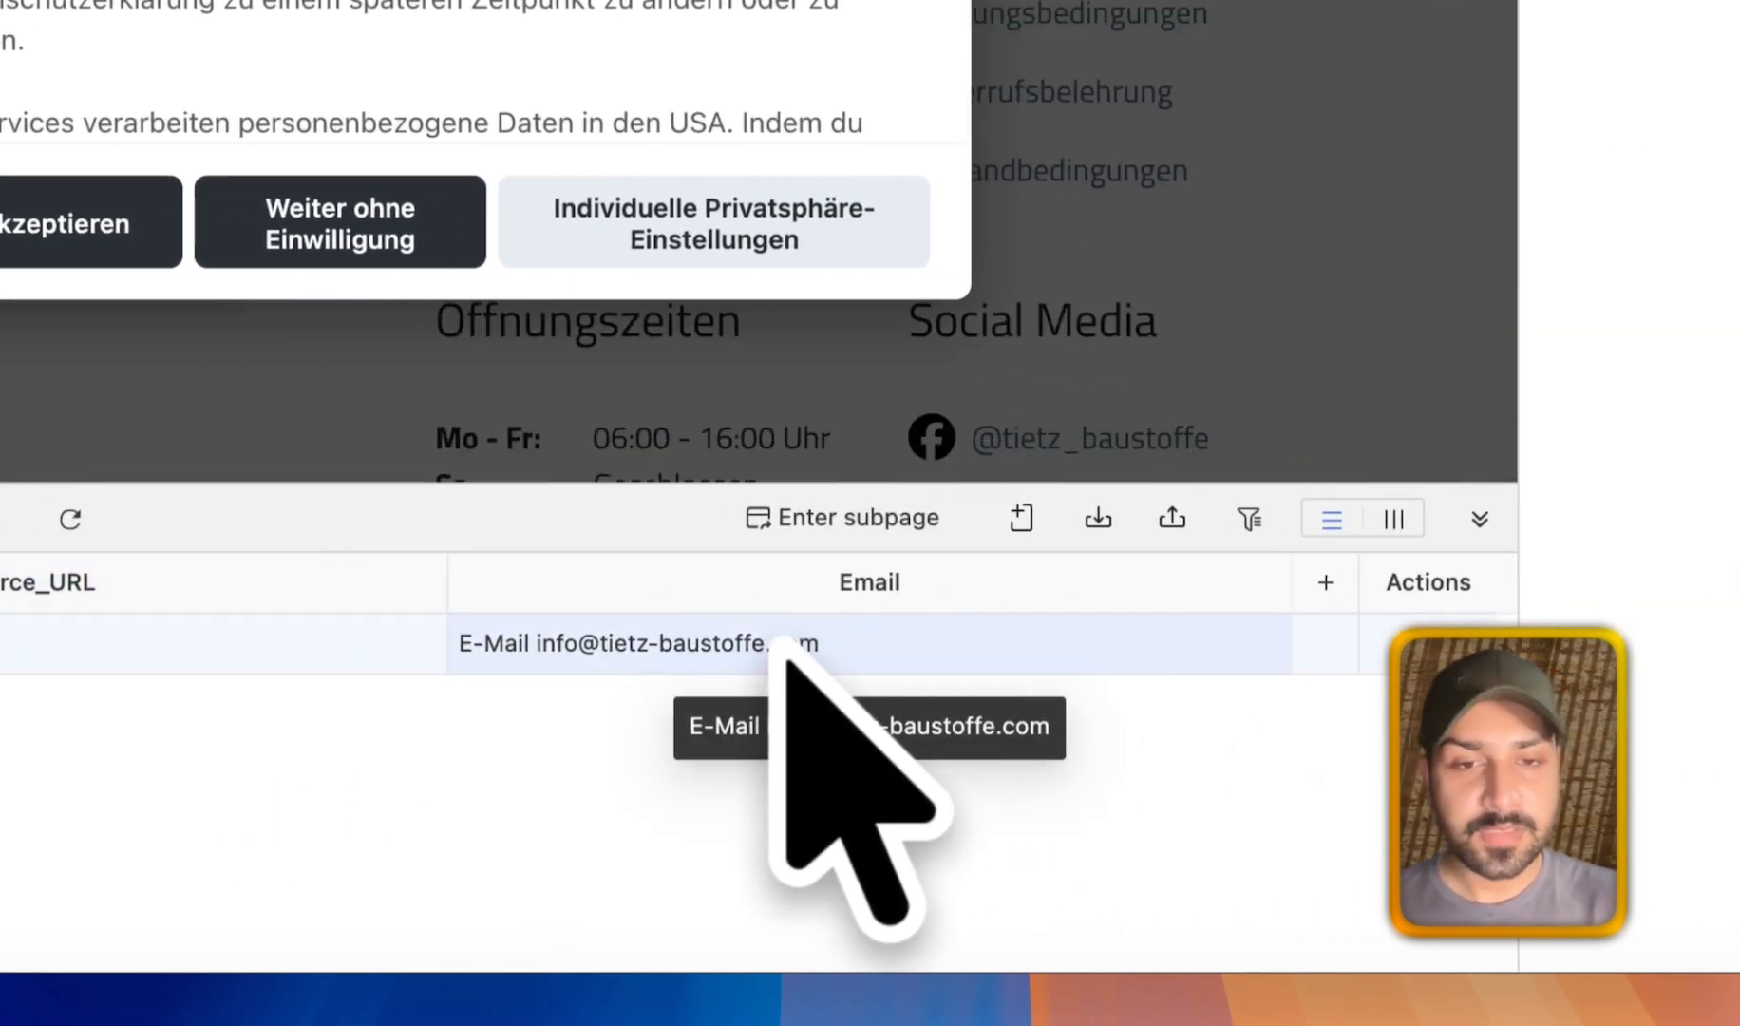
Switch to Microsoft Word and copy the XPath under the LinkedIn heading.
mouse_move(465, 936)
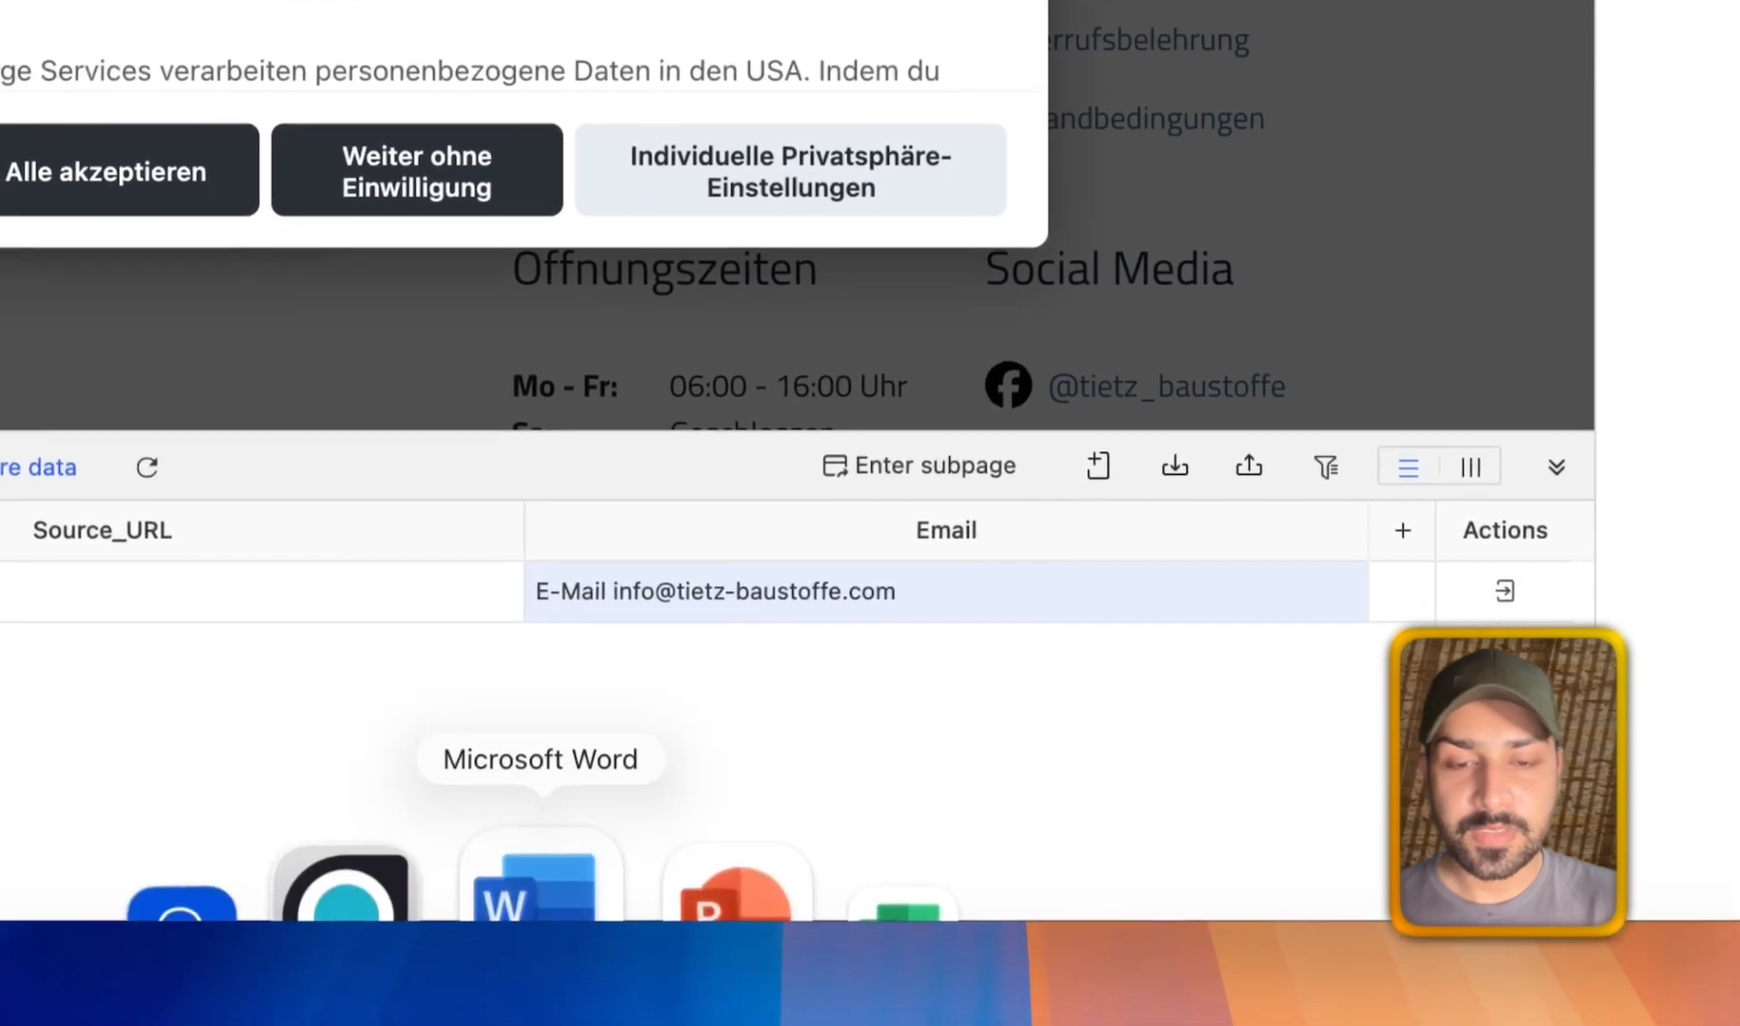
click(536, 893)
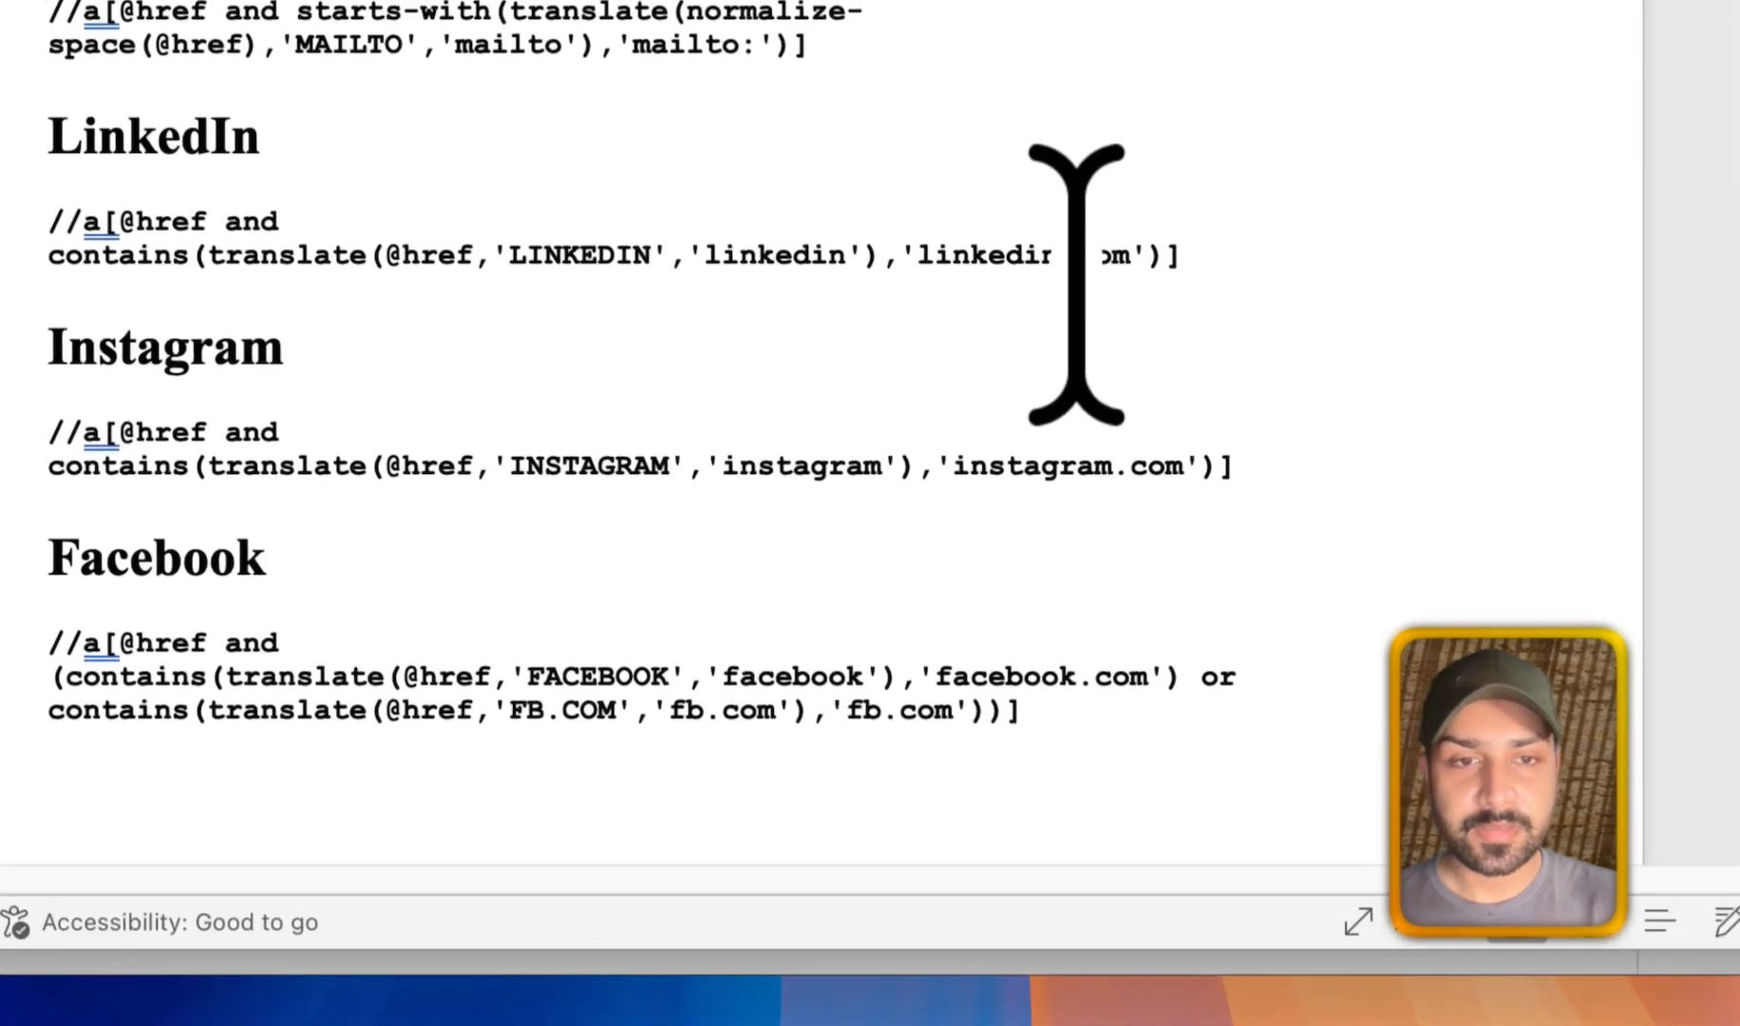
drag(1245, 291, 36, 242)
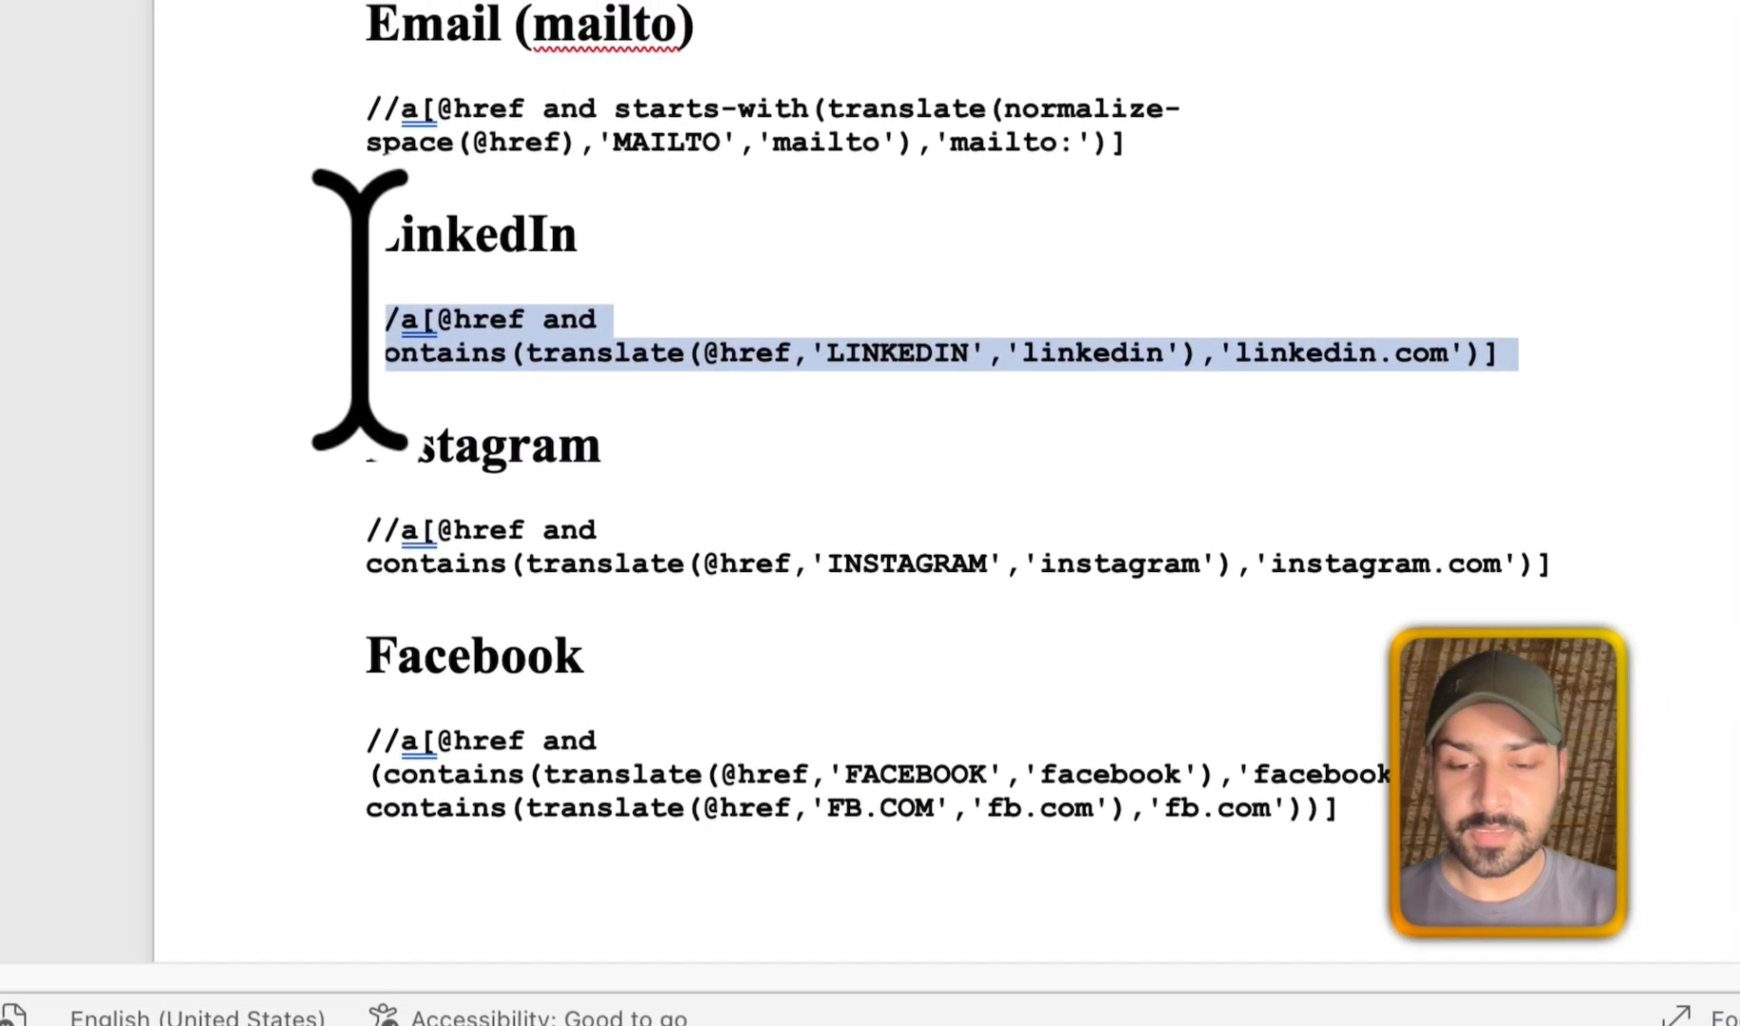
key(super+c)
Switch to Octoparse and add a page-capture field named LinkedIn that uses the copied LinkedIn XPath.
click(836, 949)
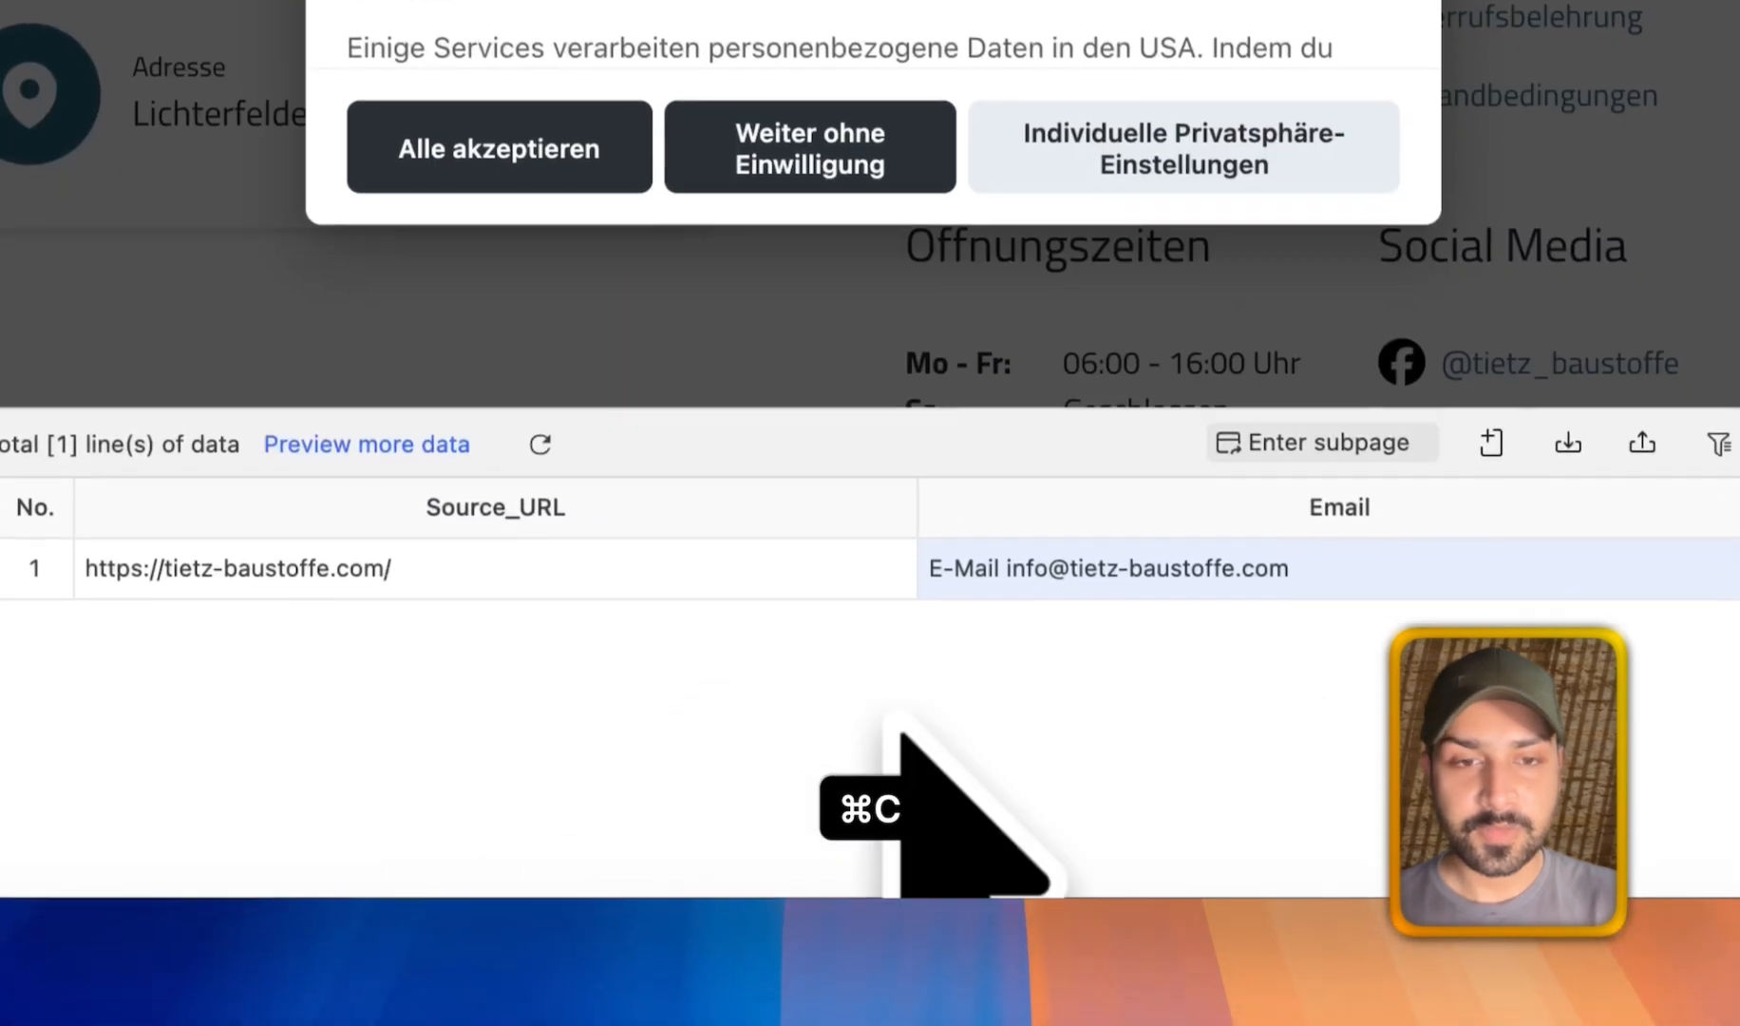
click(1491, 443)
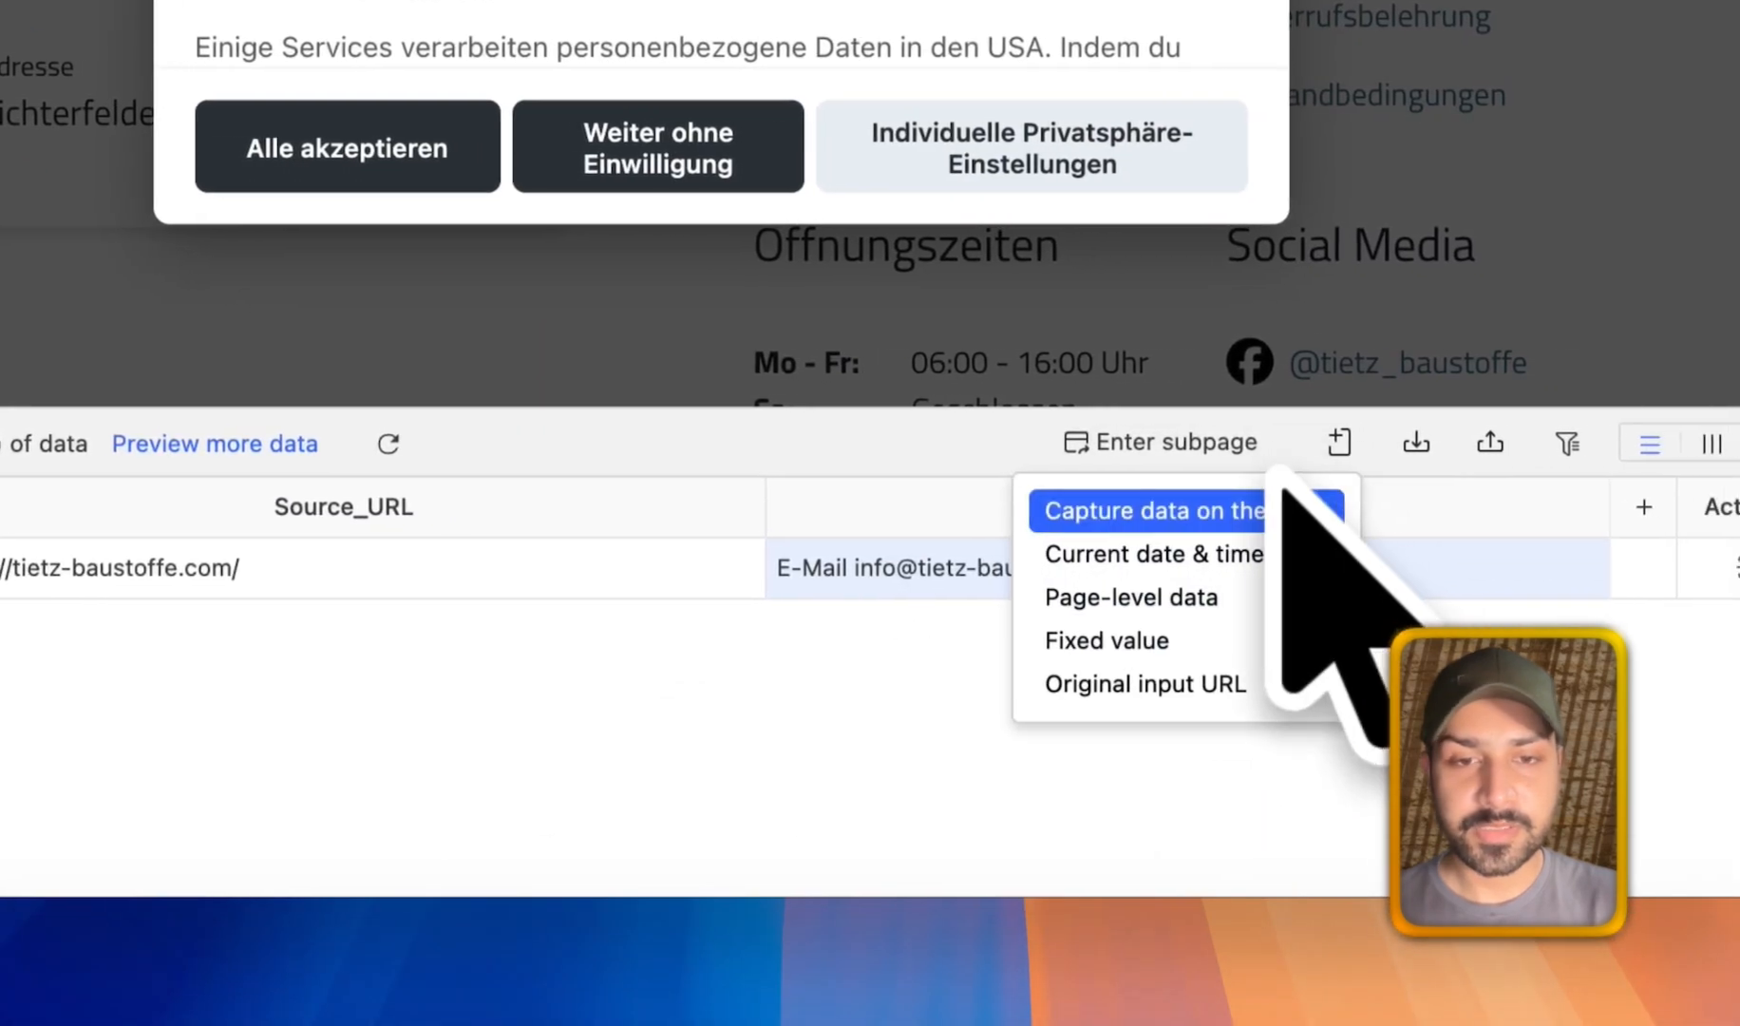
click(1429, 504)
key(super+v)
double_click(74, 532)
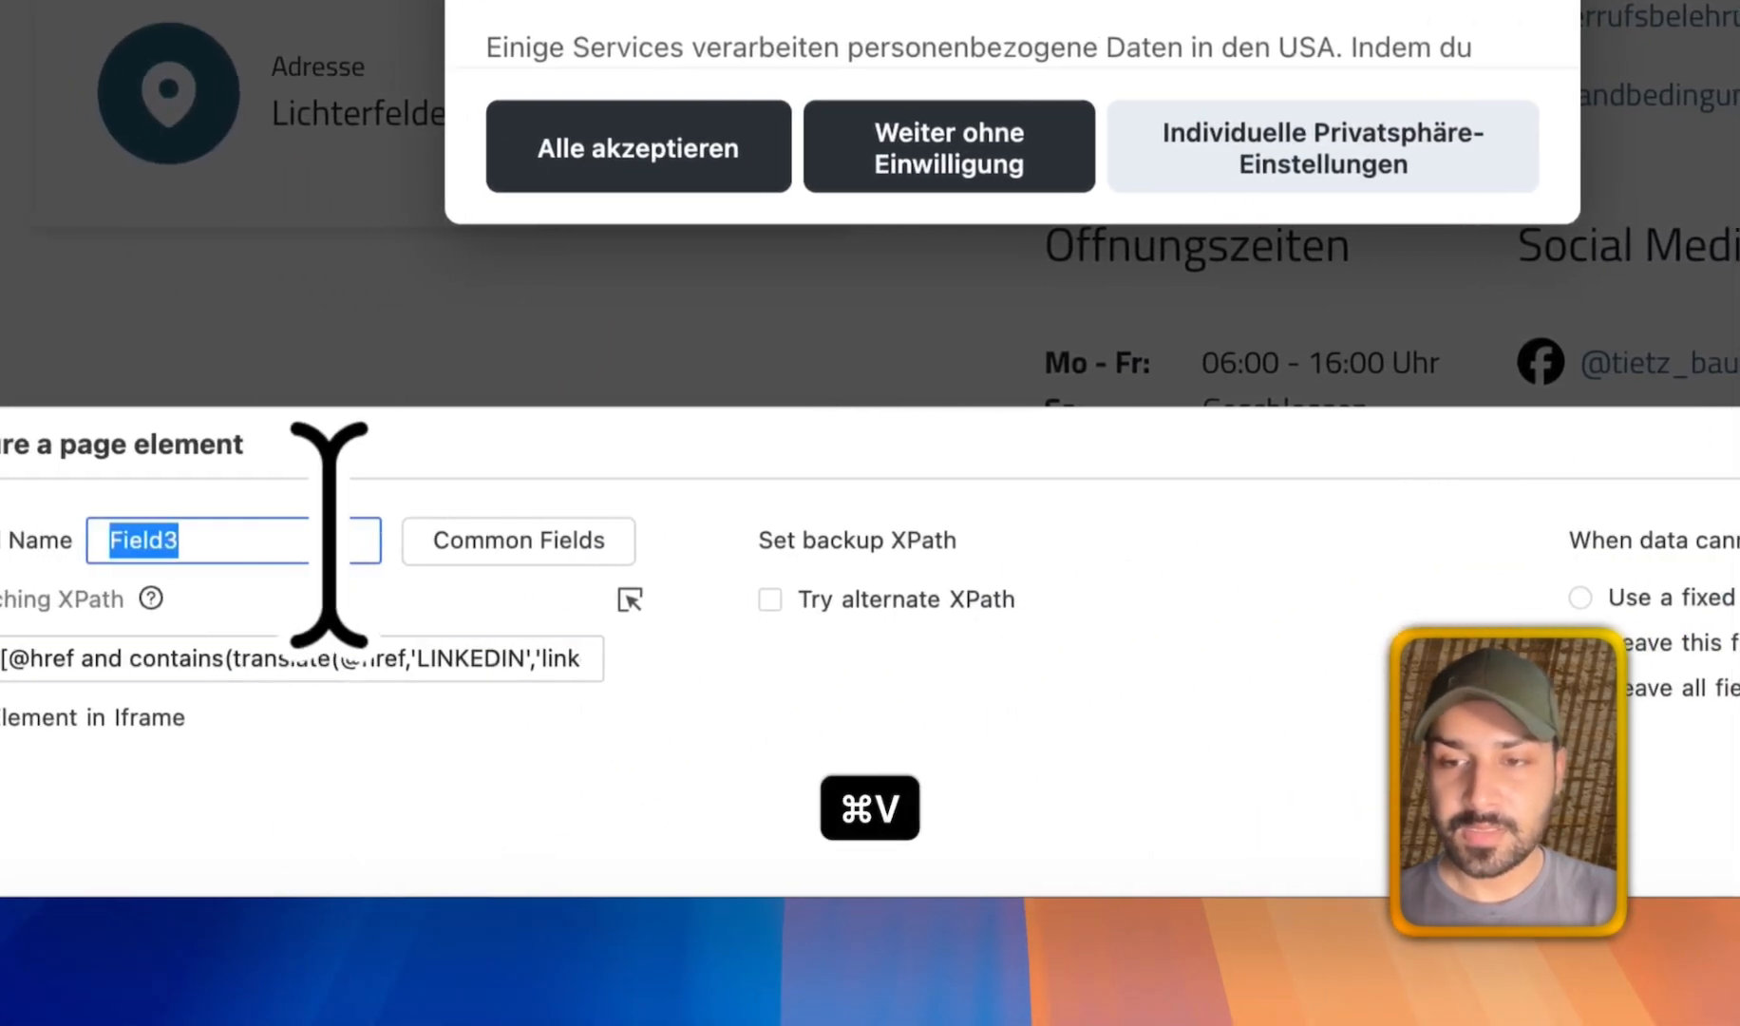
text(LinkedIn)
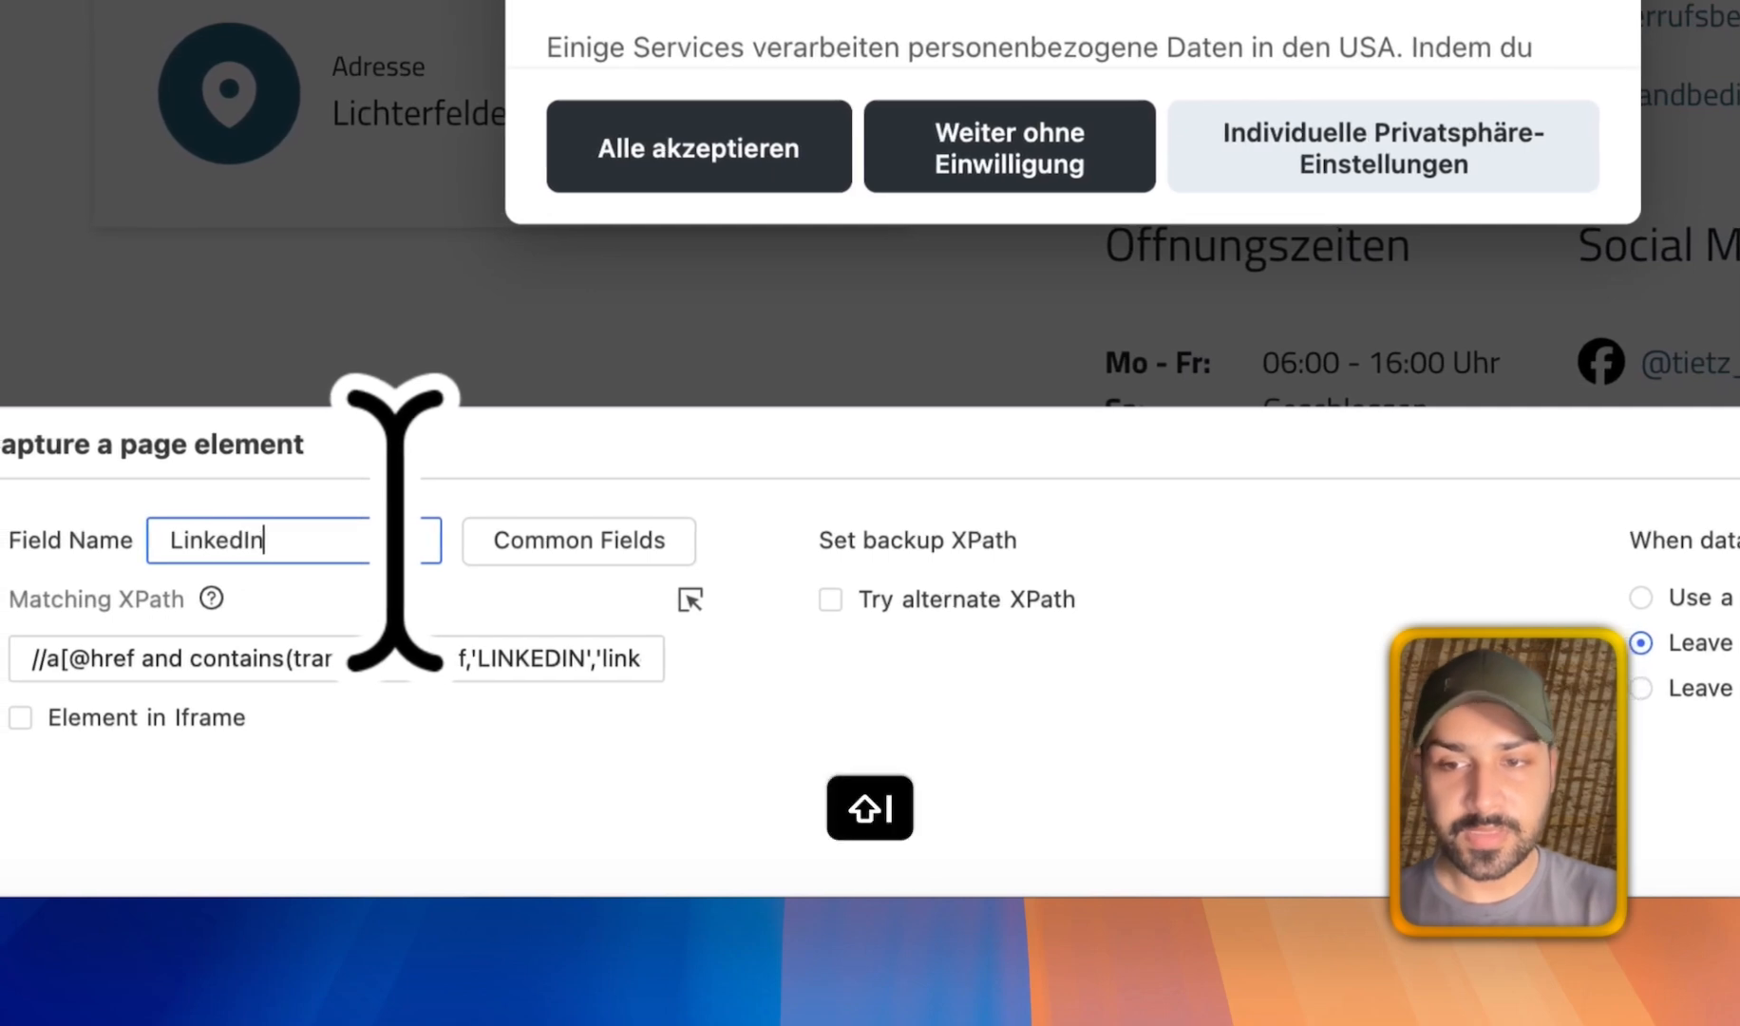
click(1664, 440)
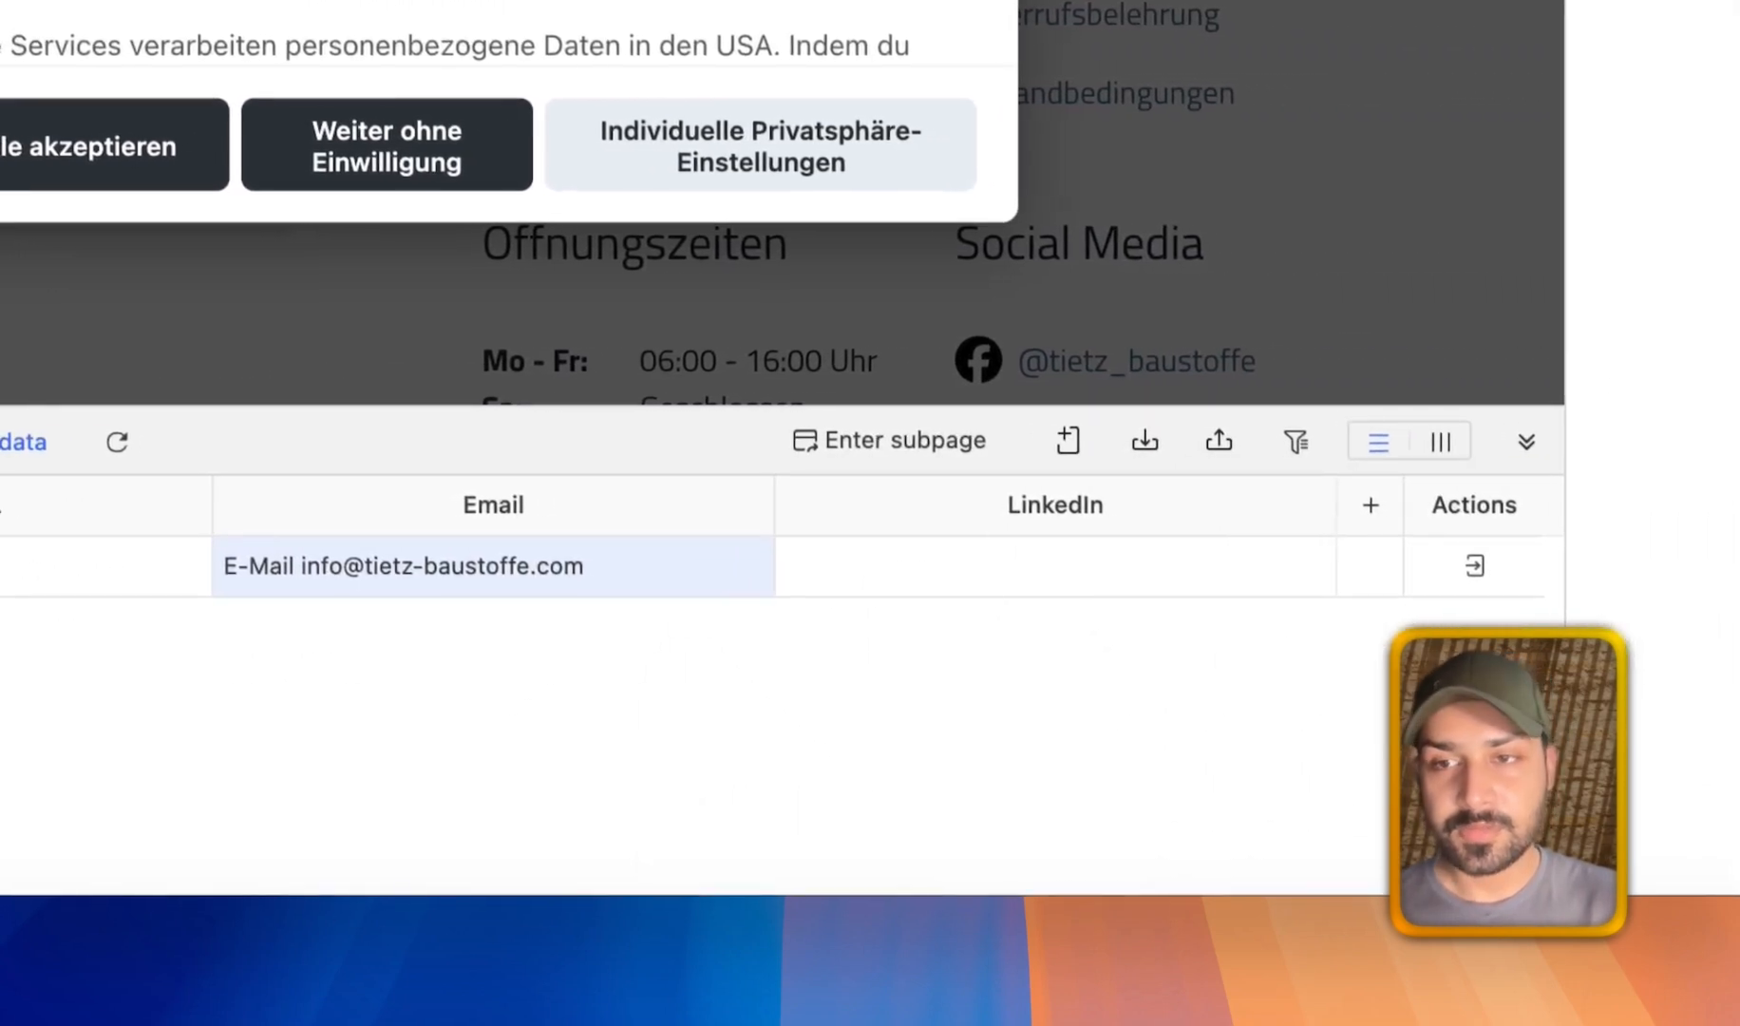
Switch to Microsoft Word and copy the XPath under the Instagram heading.
click(459, 847)
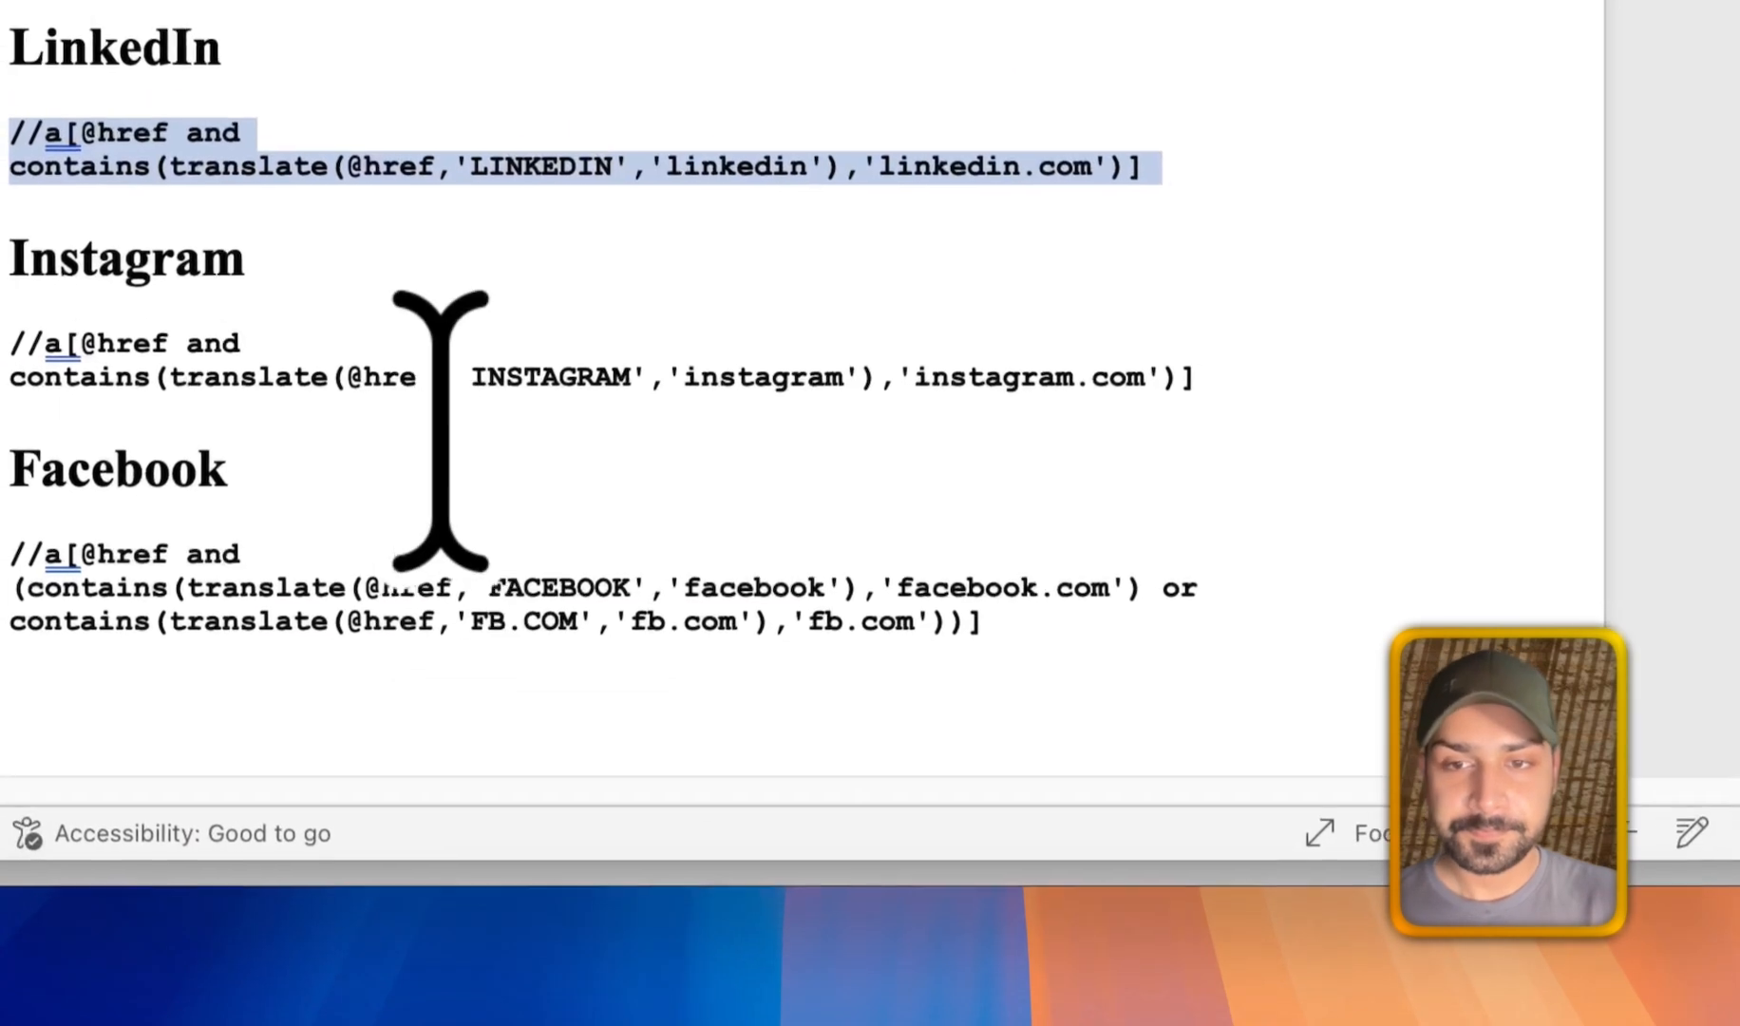
drag(1120, 384, 32, 353)
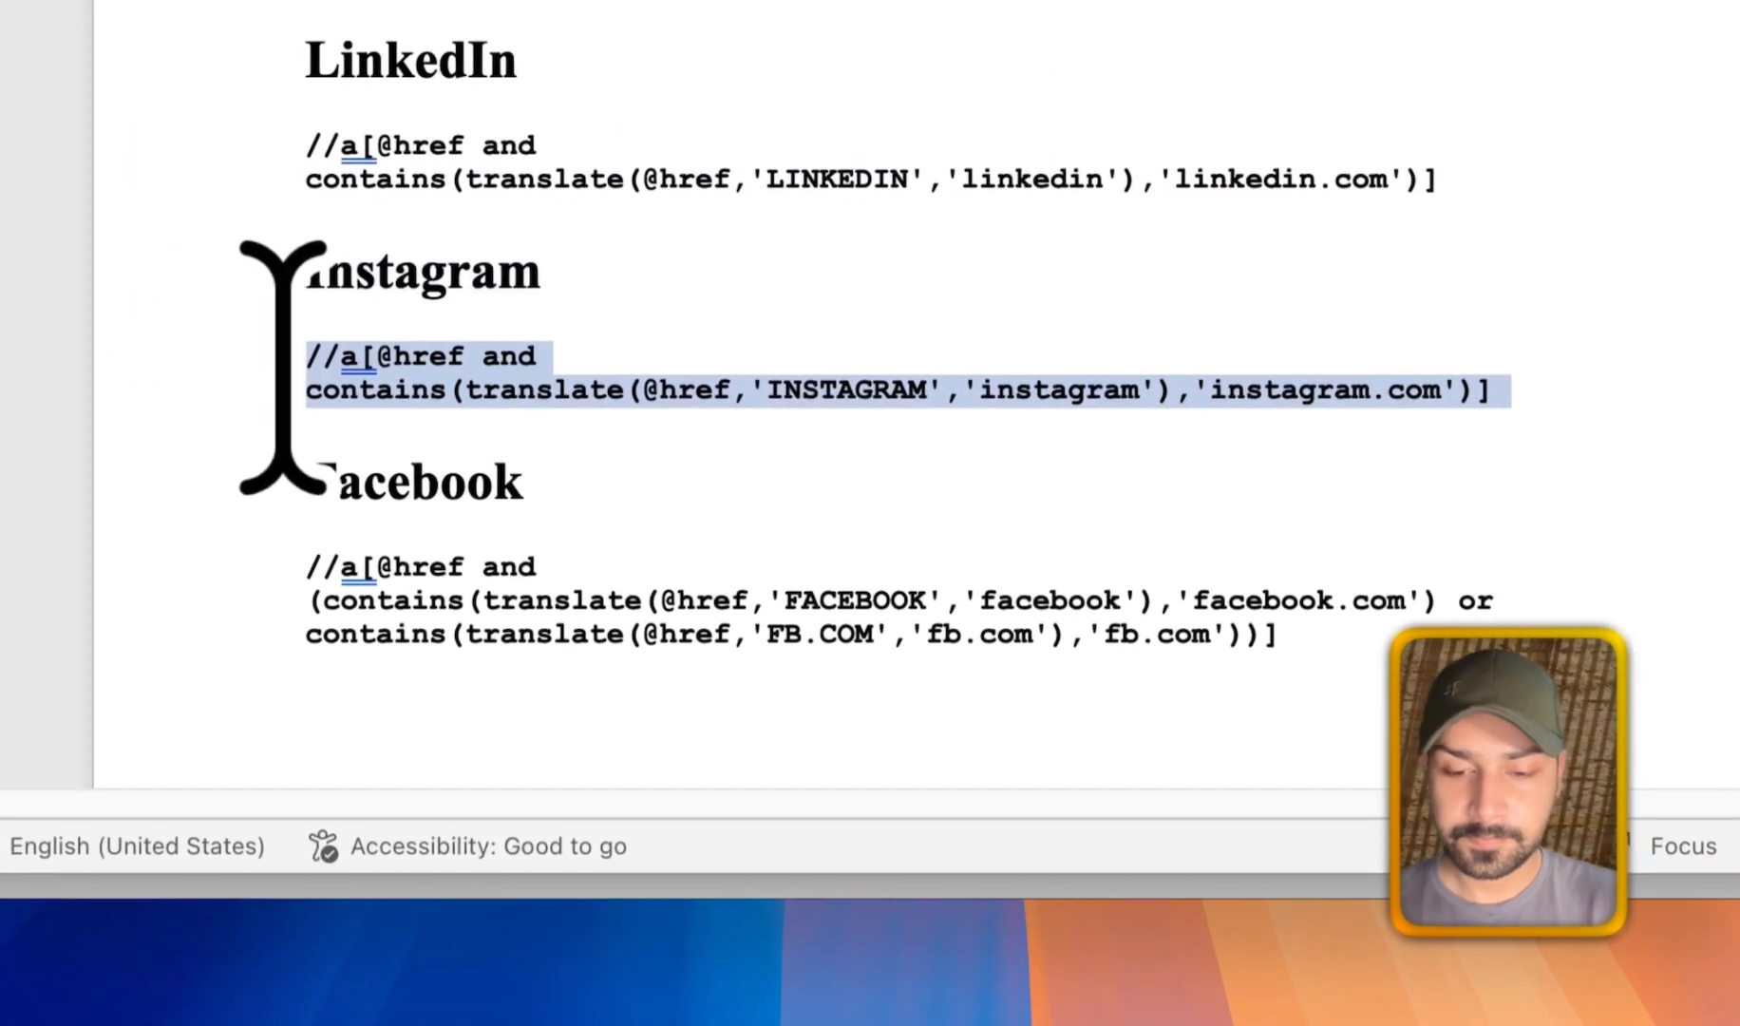
key(super+c)
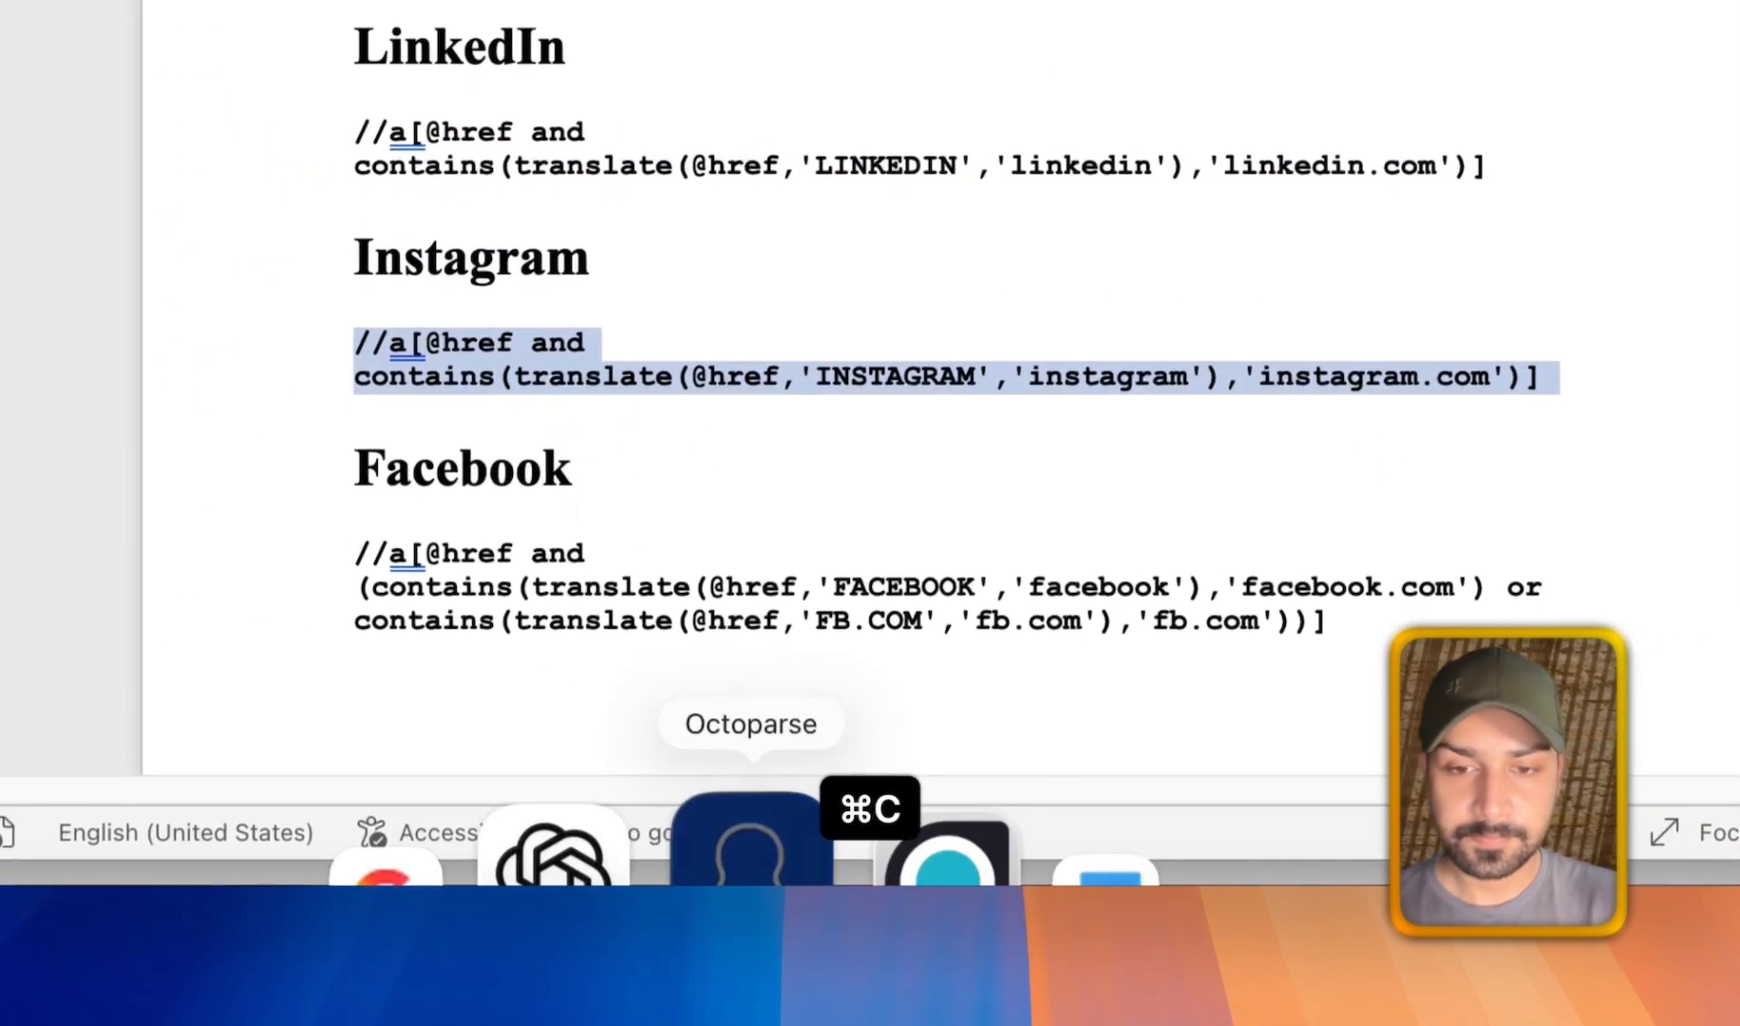
Switch to Octoparse and add a page-capture field named Instagram that uses the copied Instagram XPath.
click(751, 848)
click(1364, 418)
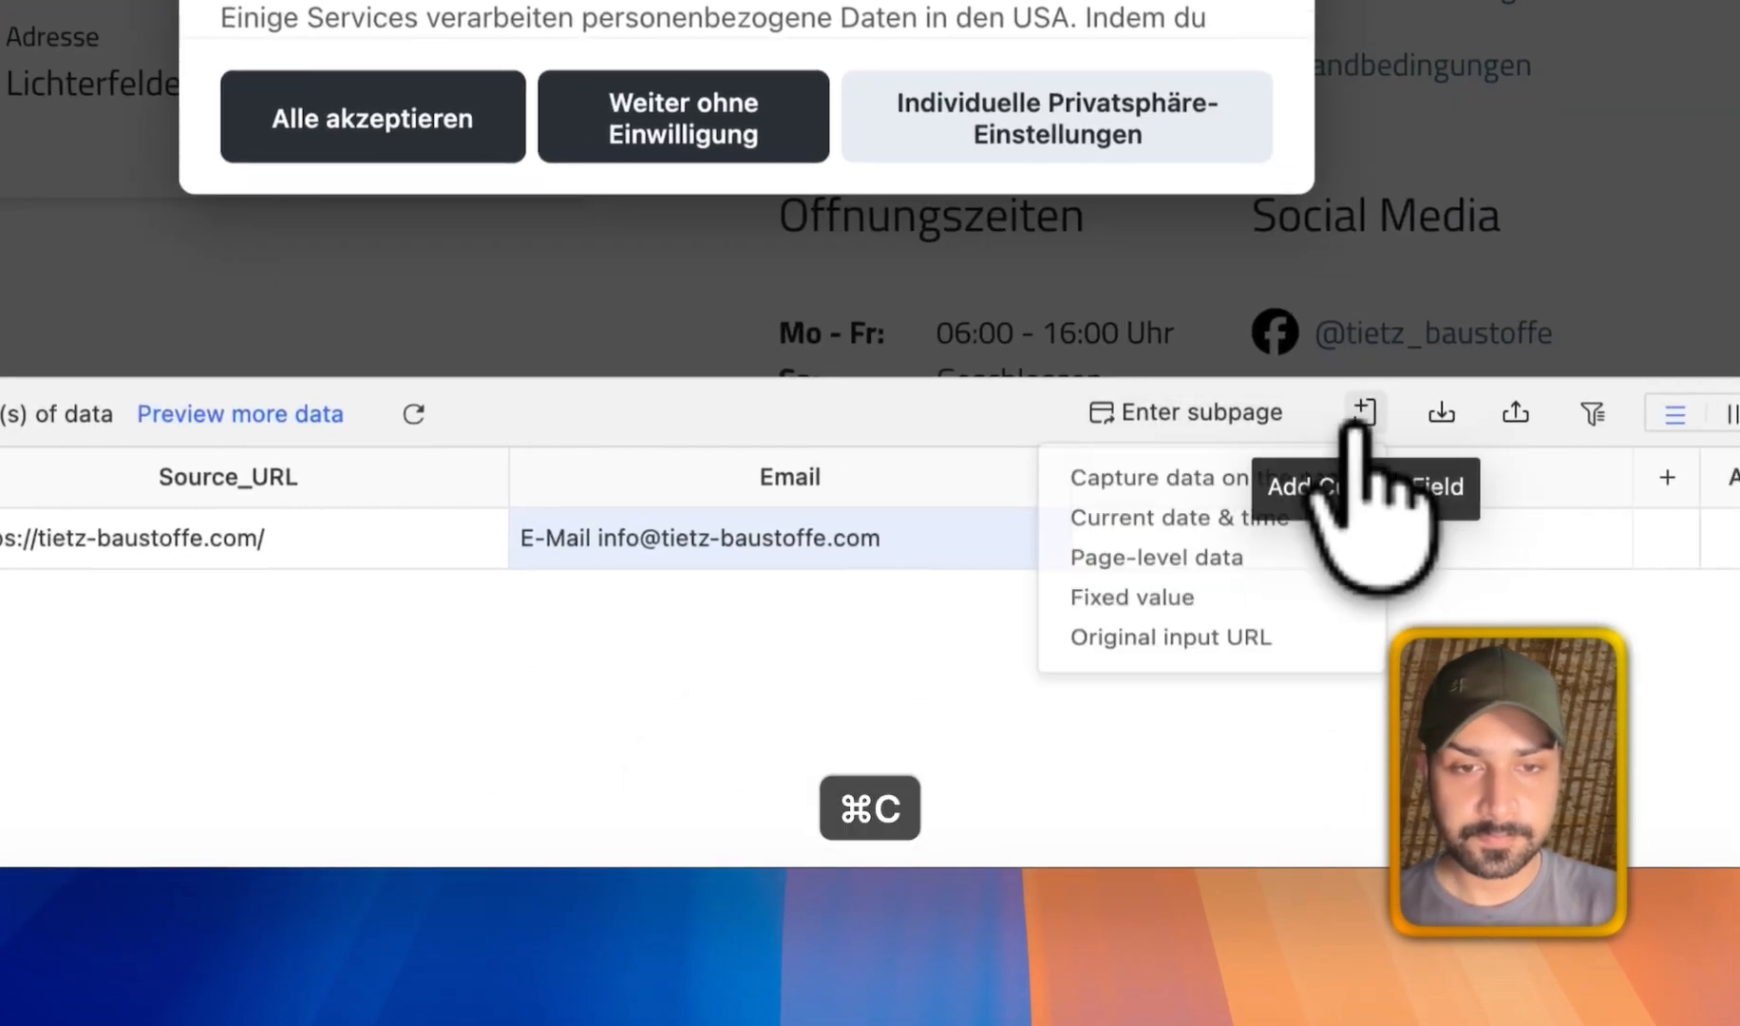
click(1297, 469)
click(246, 629)
key(super+v)
double_click(48, 513)
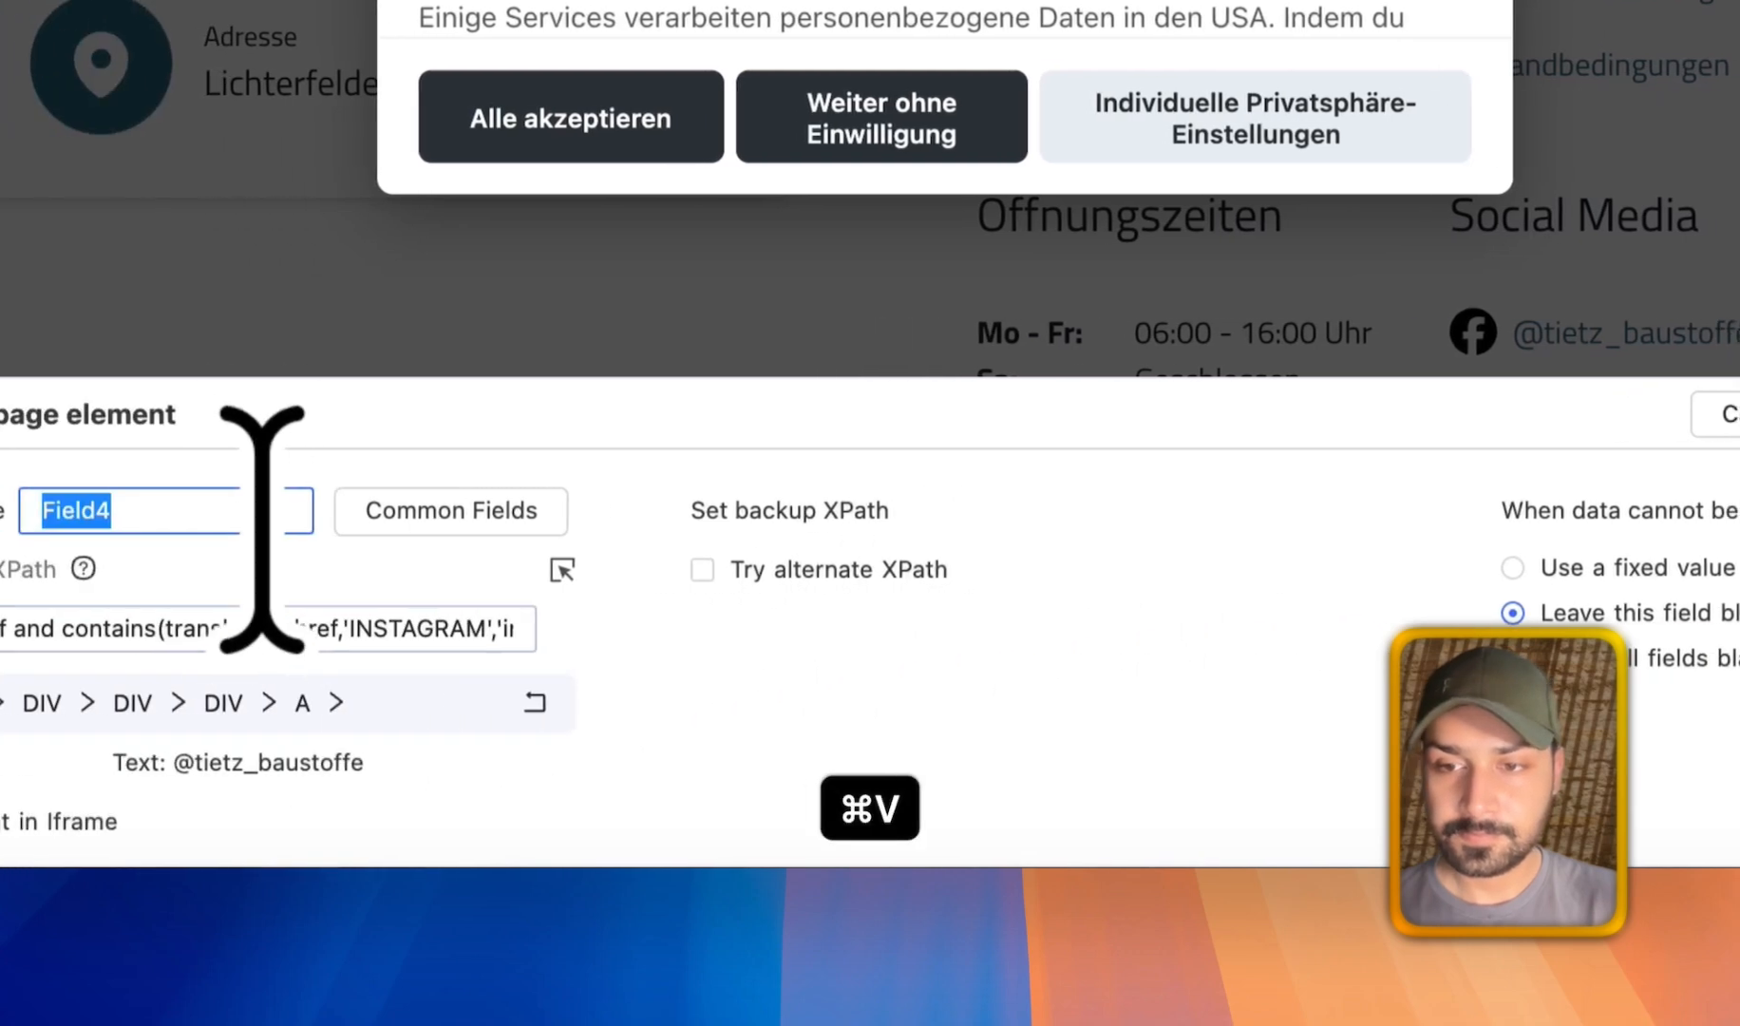
text(Instagram)
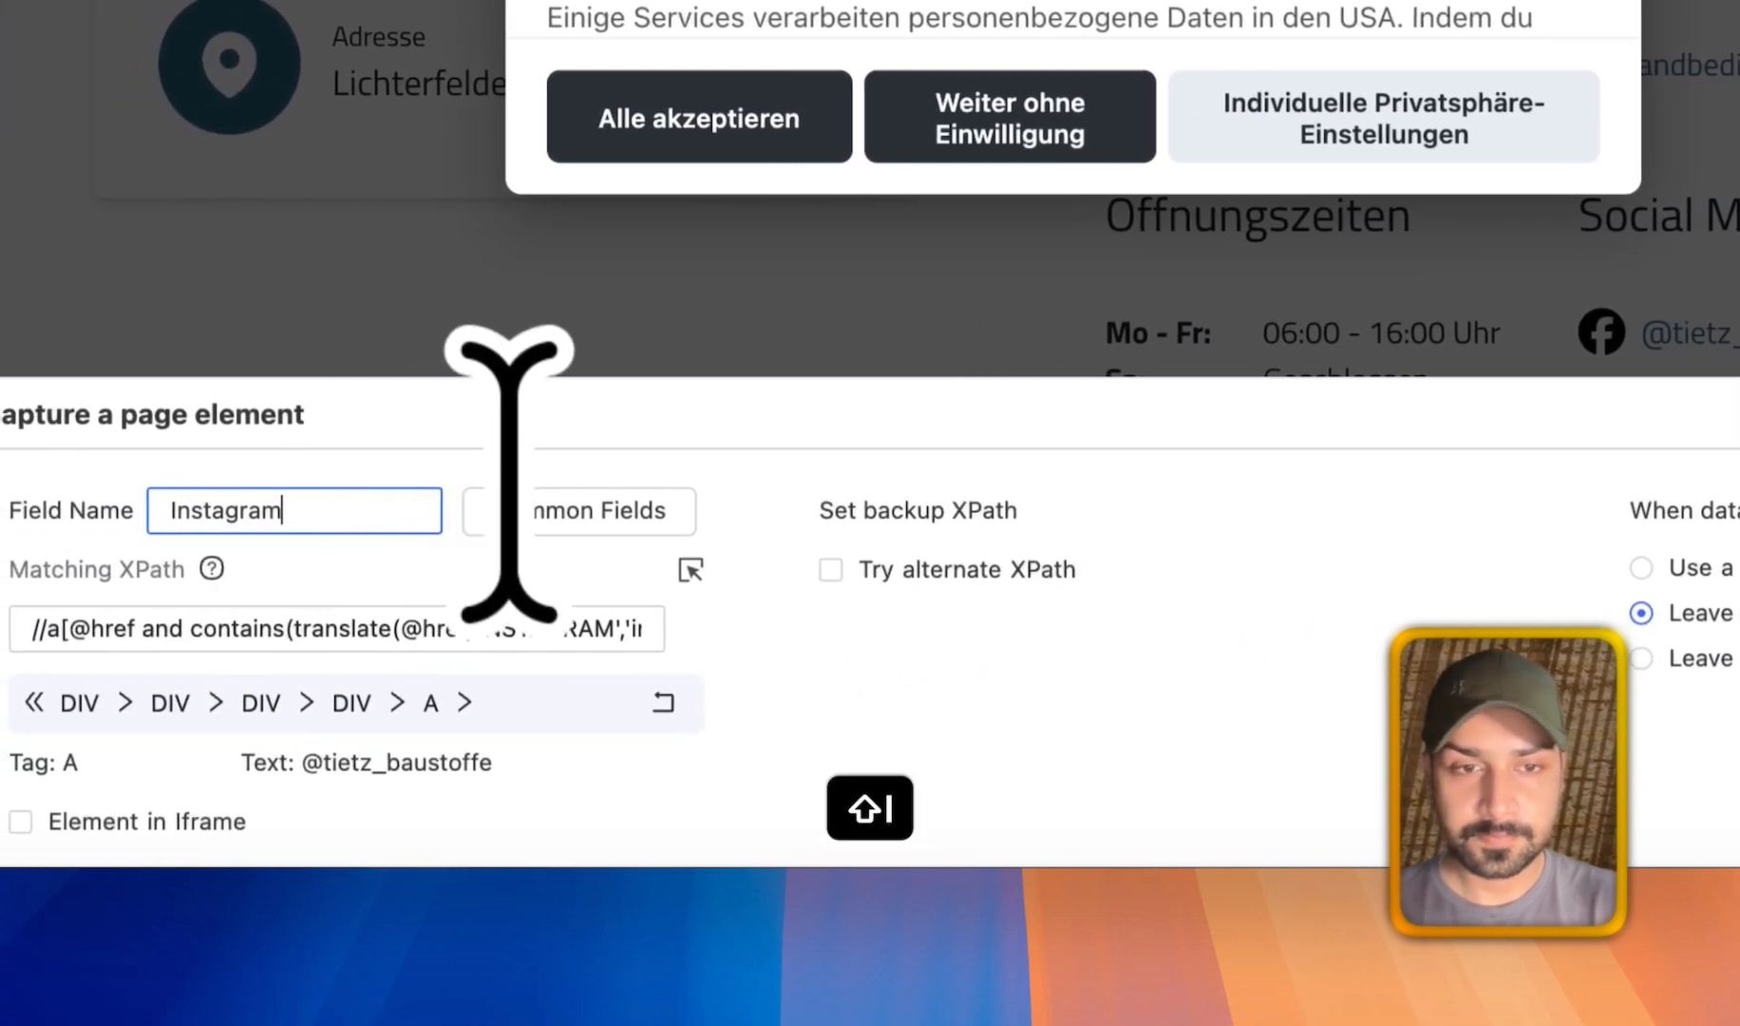
click(1635, 410)
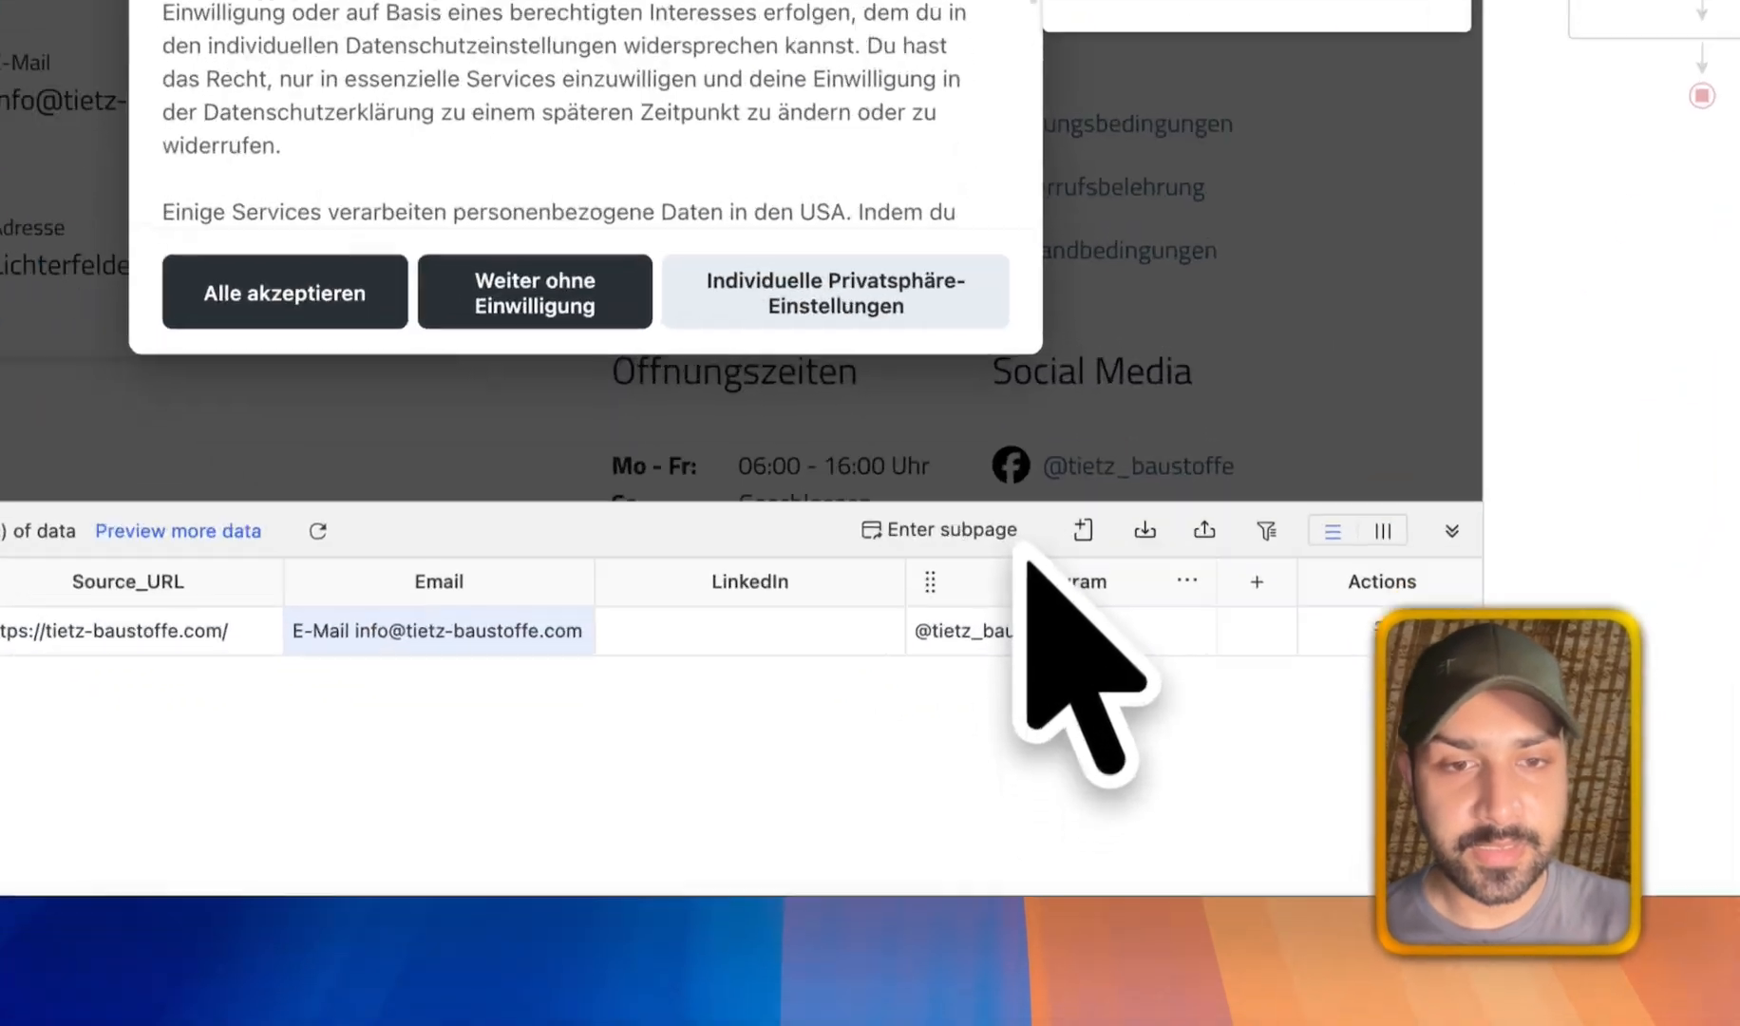
Set the Instagram and LinkedIn fields to extract the link URL (href attribute) instead of text.
right_click(1002, 742)
right_click(1017, 741)
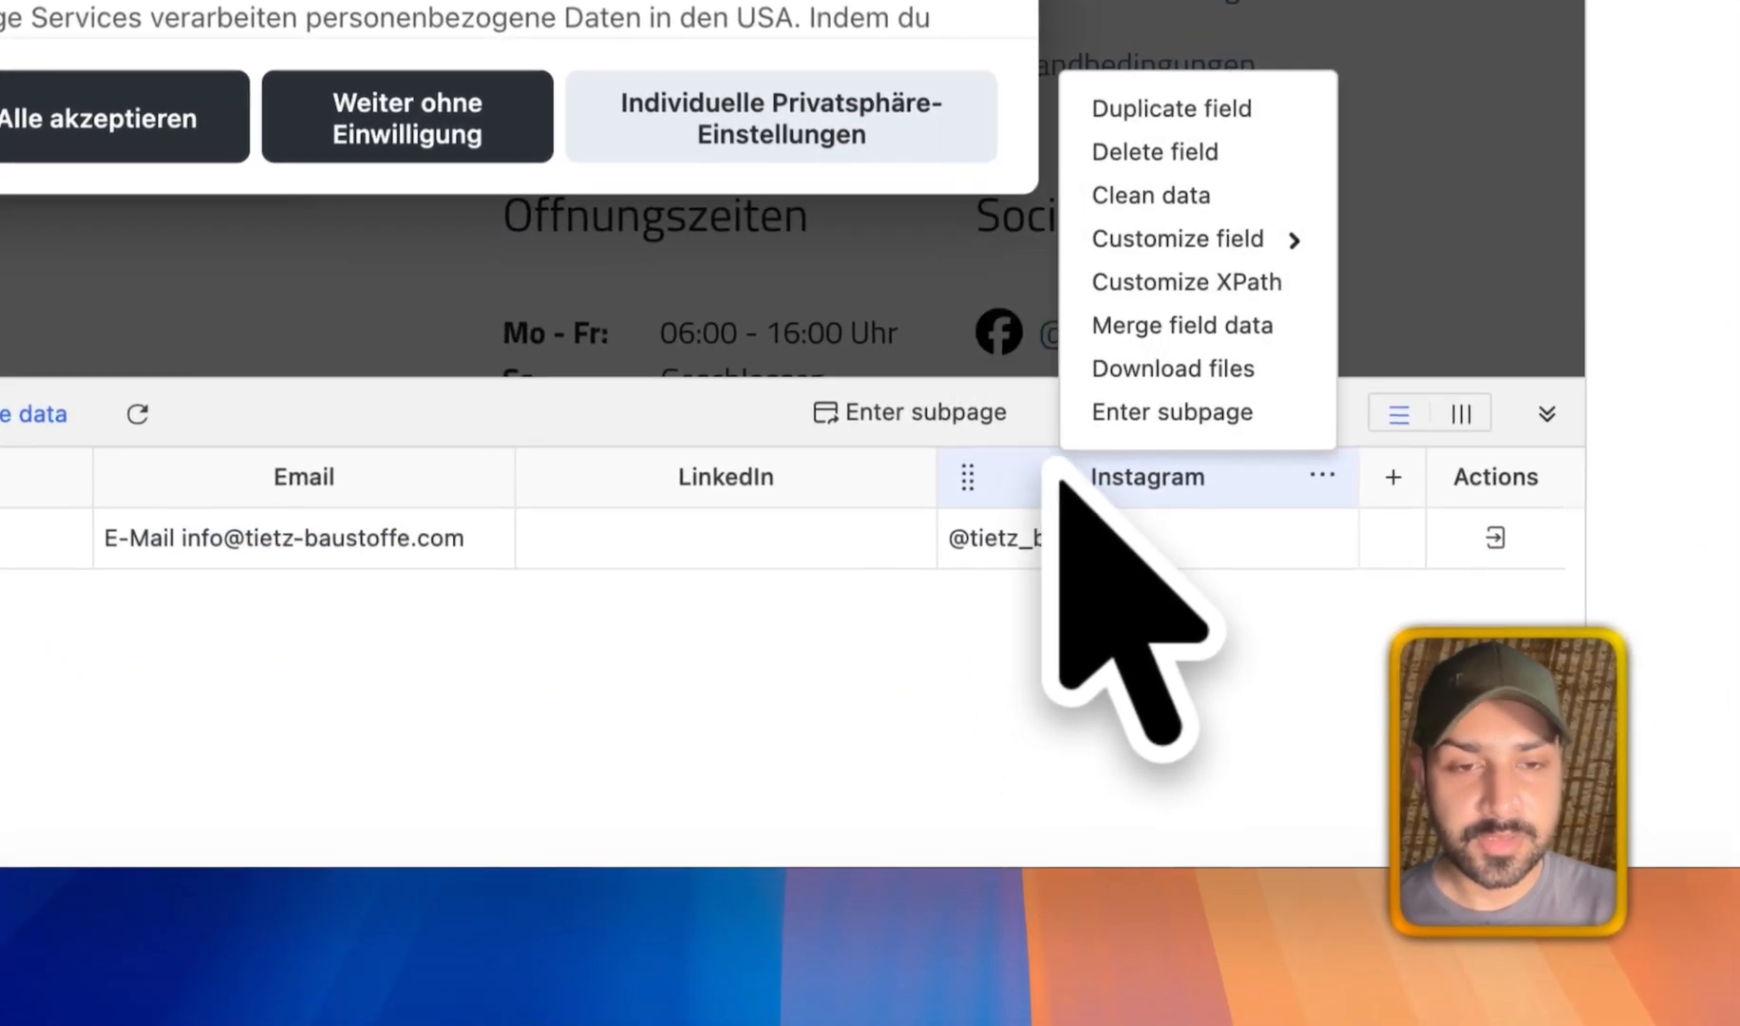
mouse_move(1177, 239)
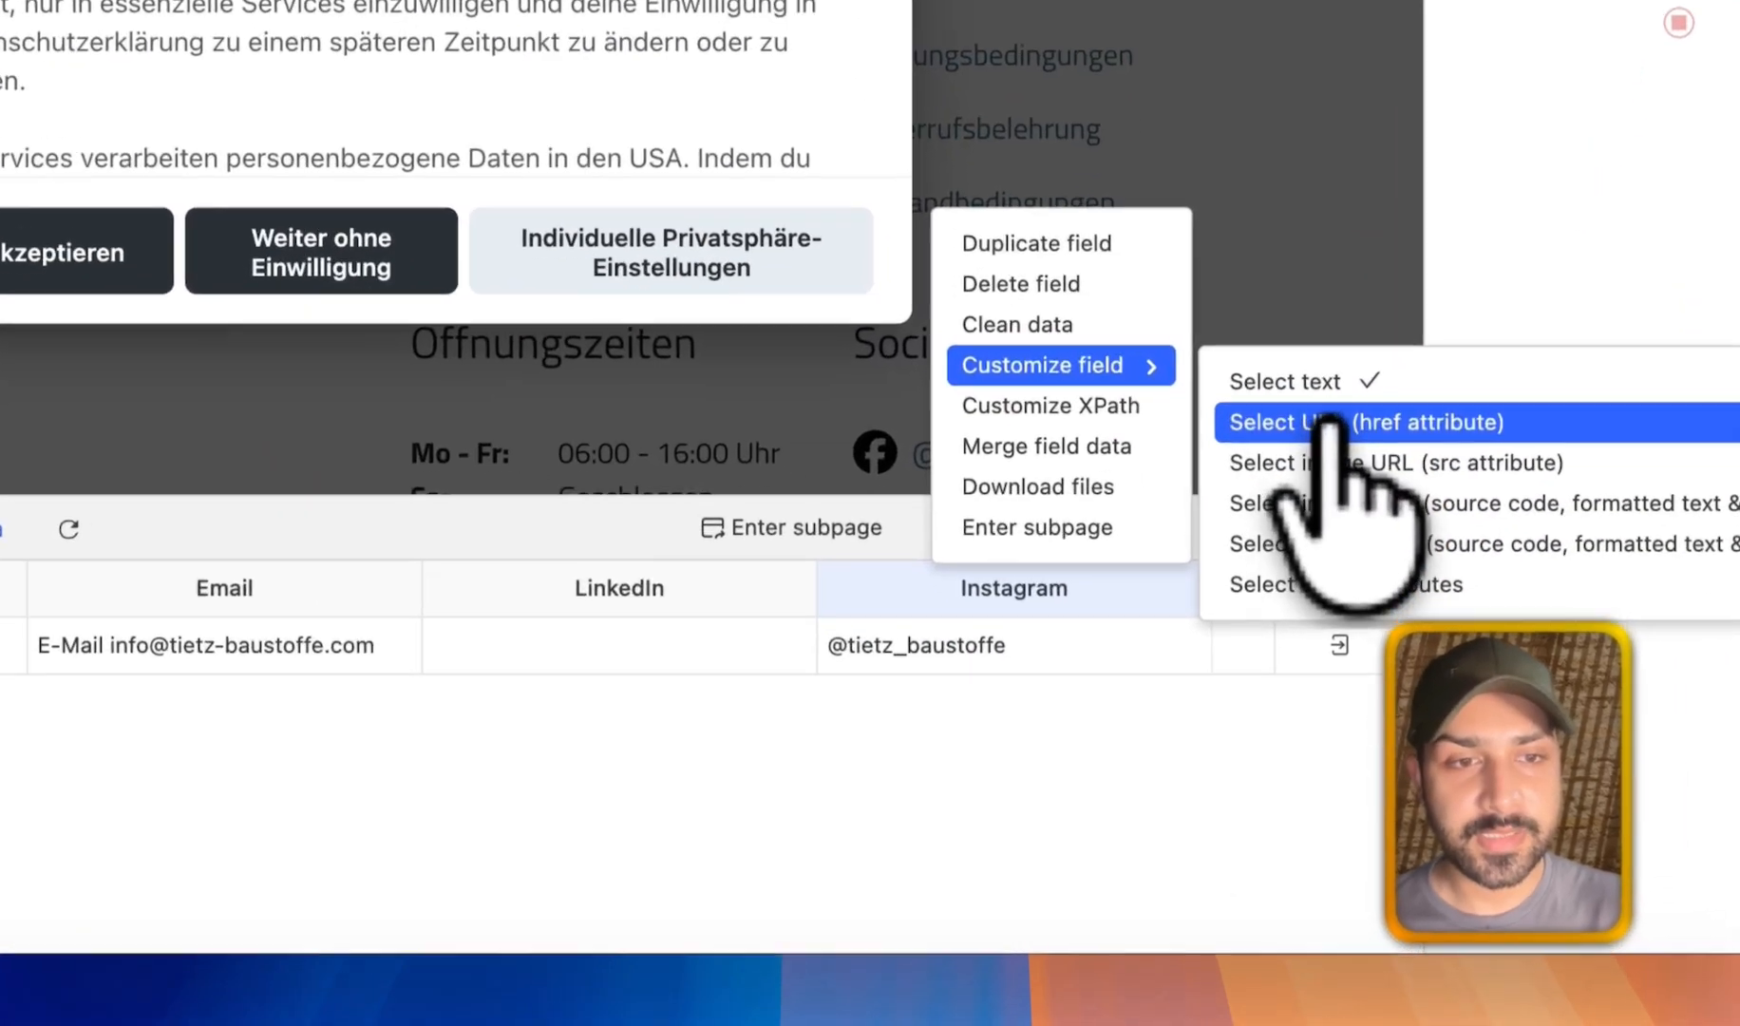
click(1253, 655)
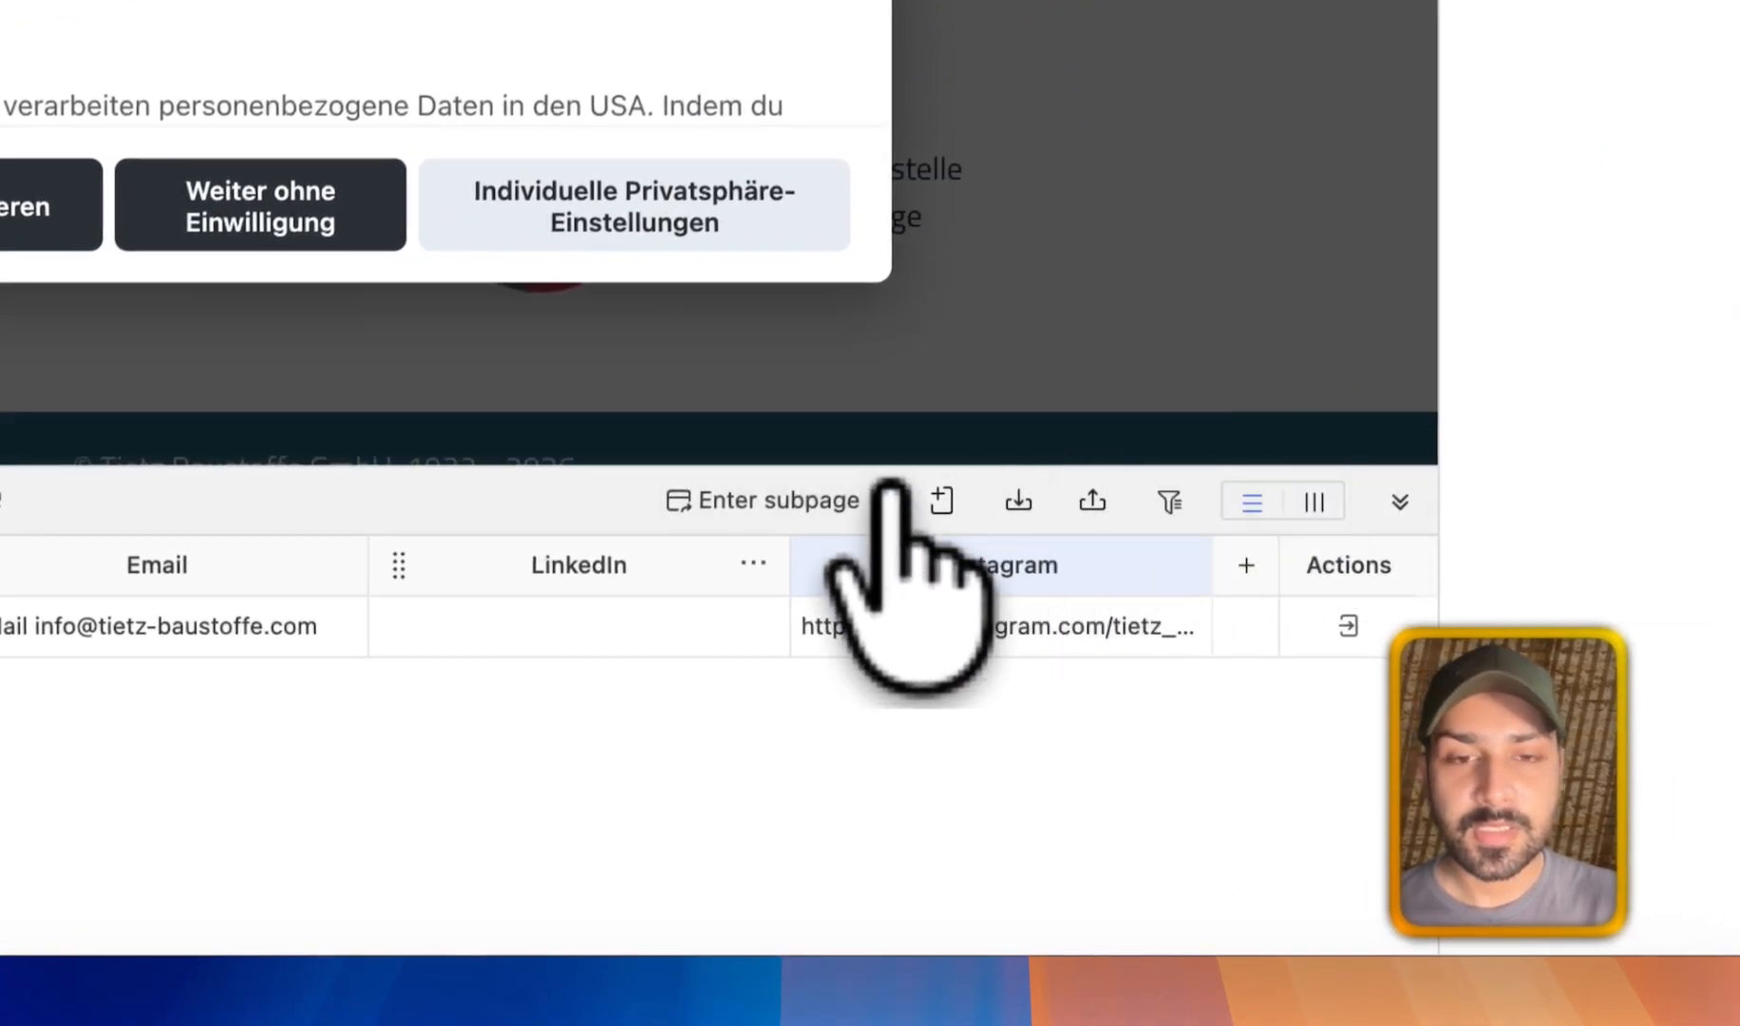
right_click(887, 742)
mouse_move(569, 332)
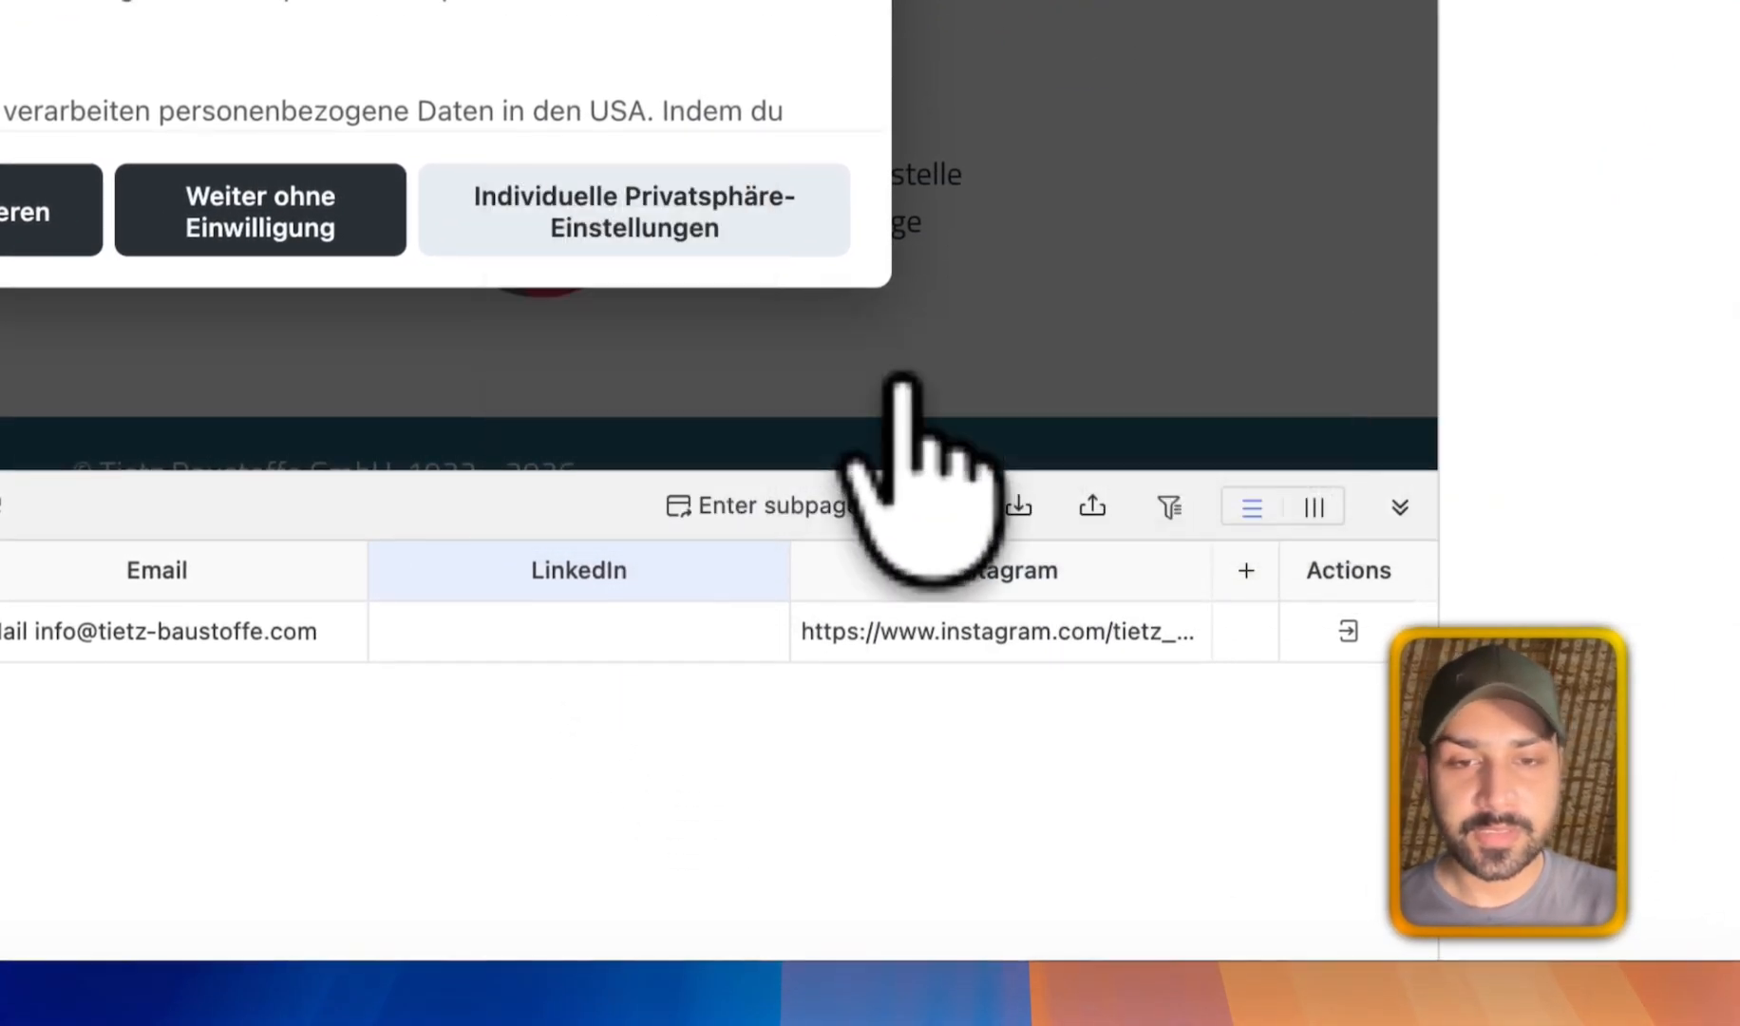
Switch to Microsoft Word and copy the XPath under the Facebook heading.
click(474, 891)
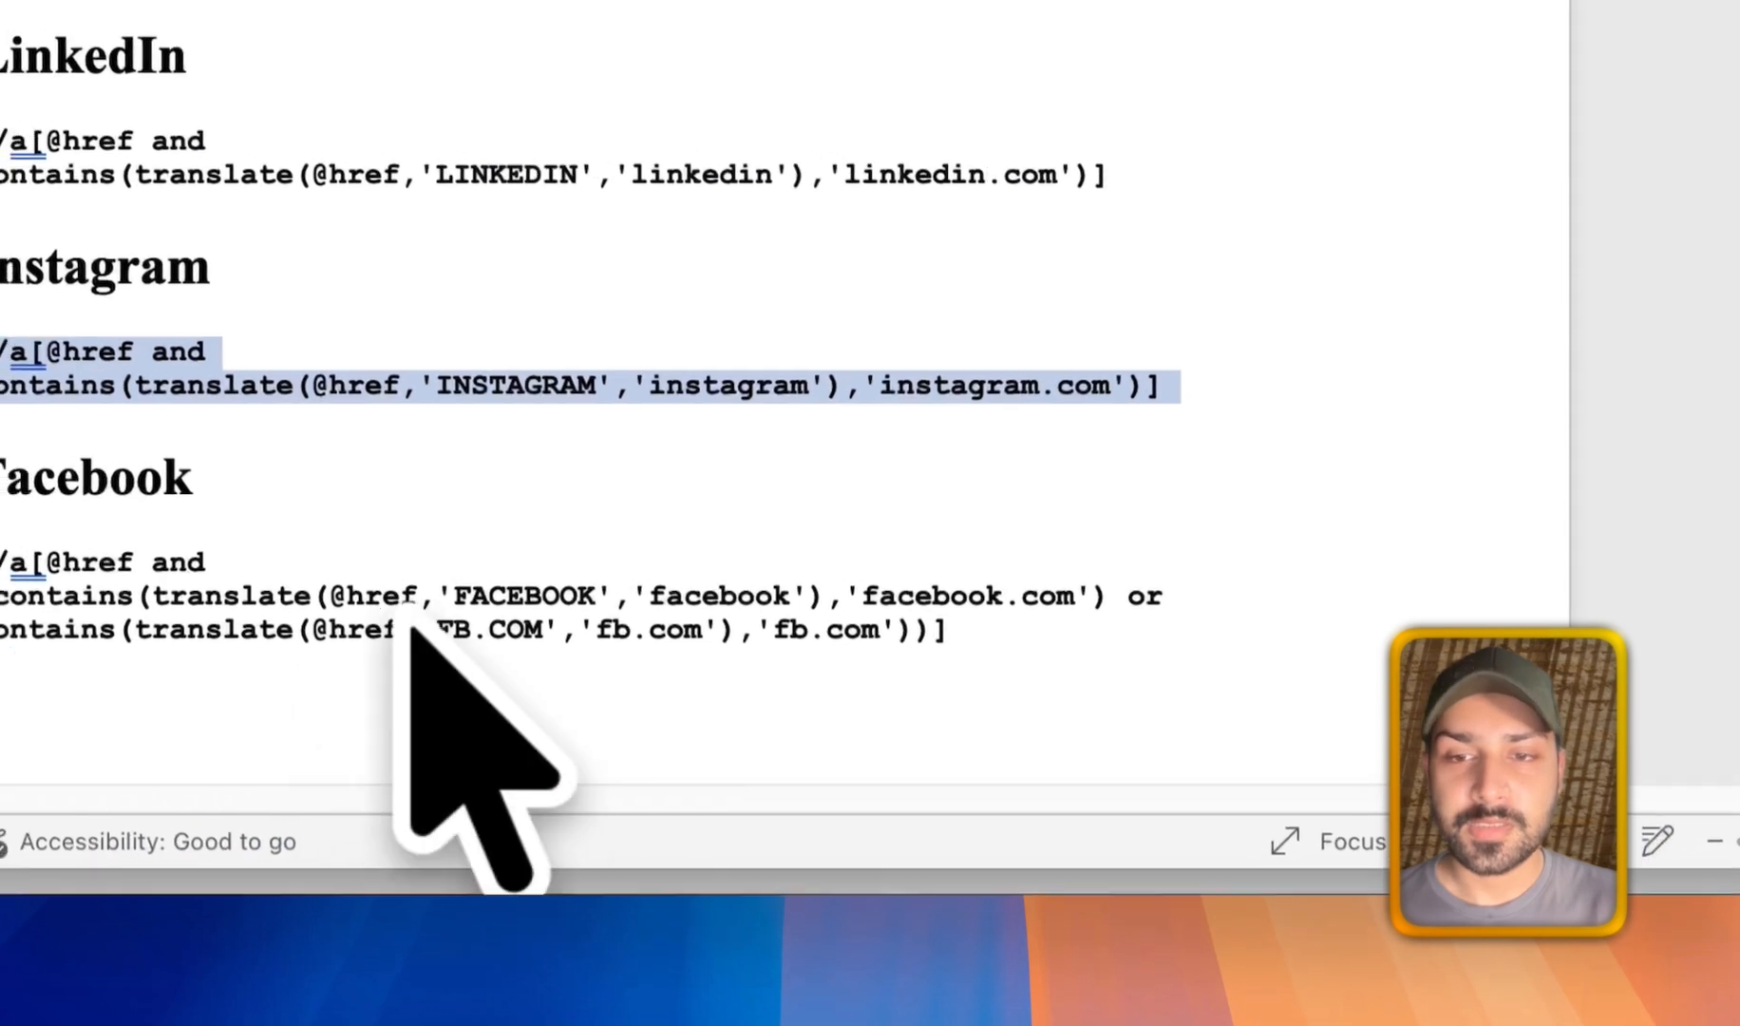
drag(997, 634, 7, 567)
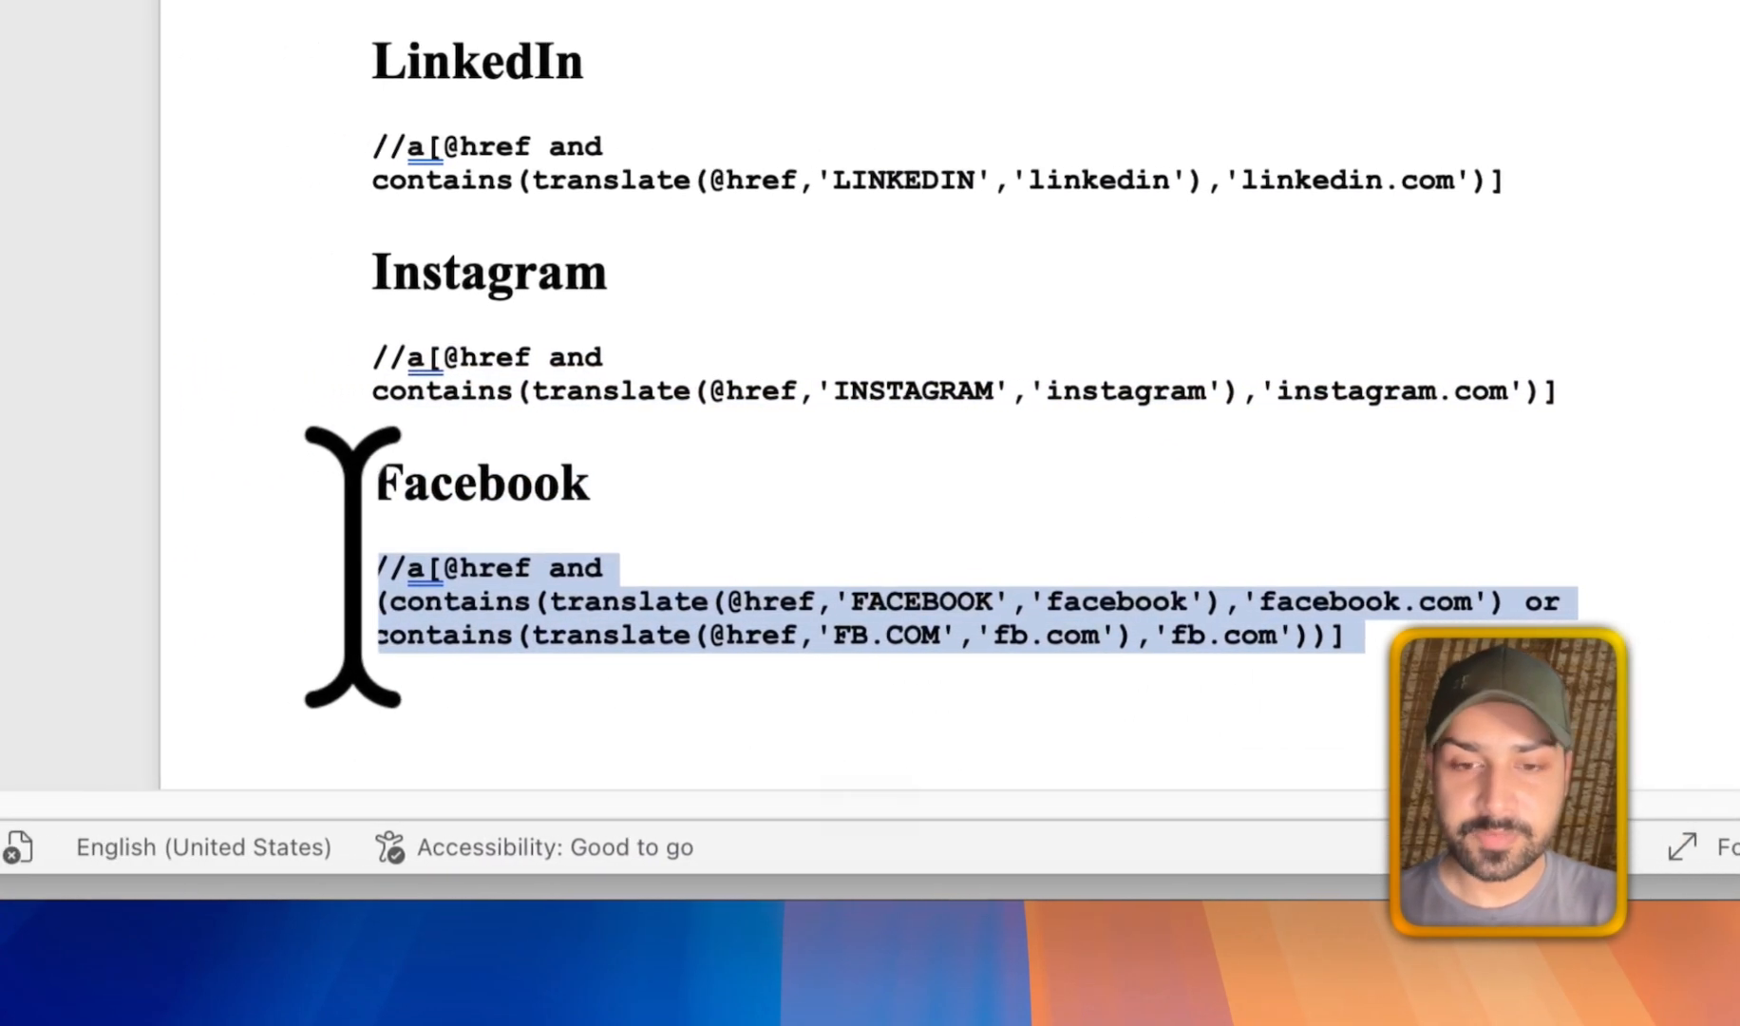
key(super+c)
Switch to Octoparse and add a page-capture field named Facebook that uses the copied Facebook XPath.
click(727, 850)
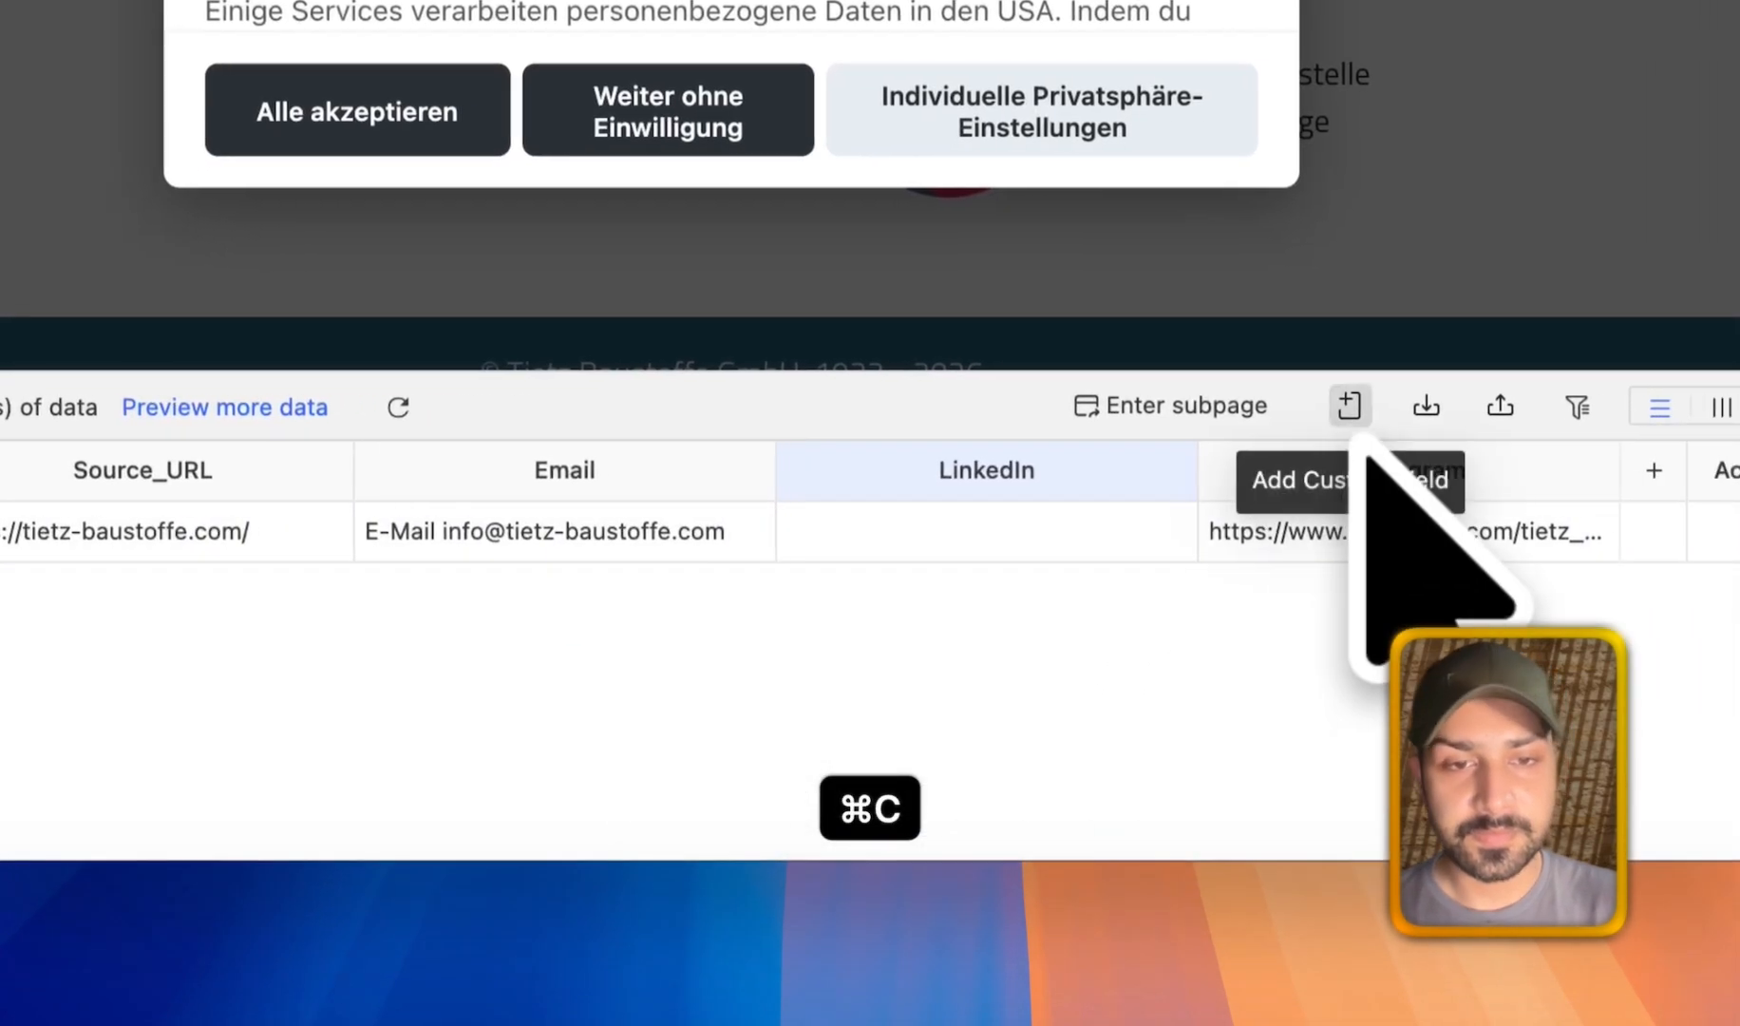
click(1348, 400)
click(1254, 473)
click(178, 617)
key(super+v)
double_click(53, 503)
text(Faceb)
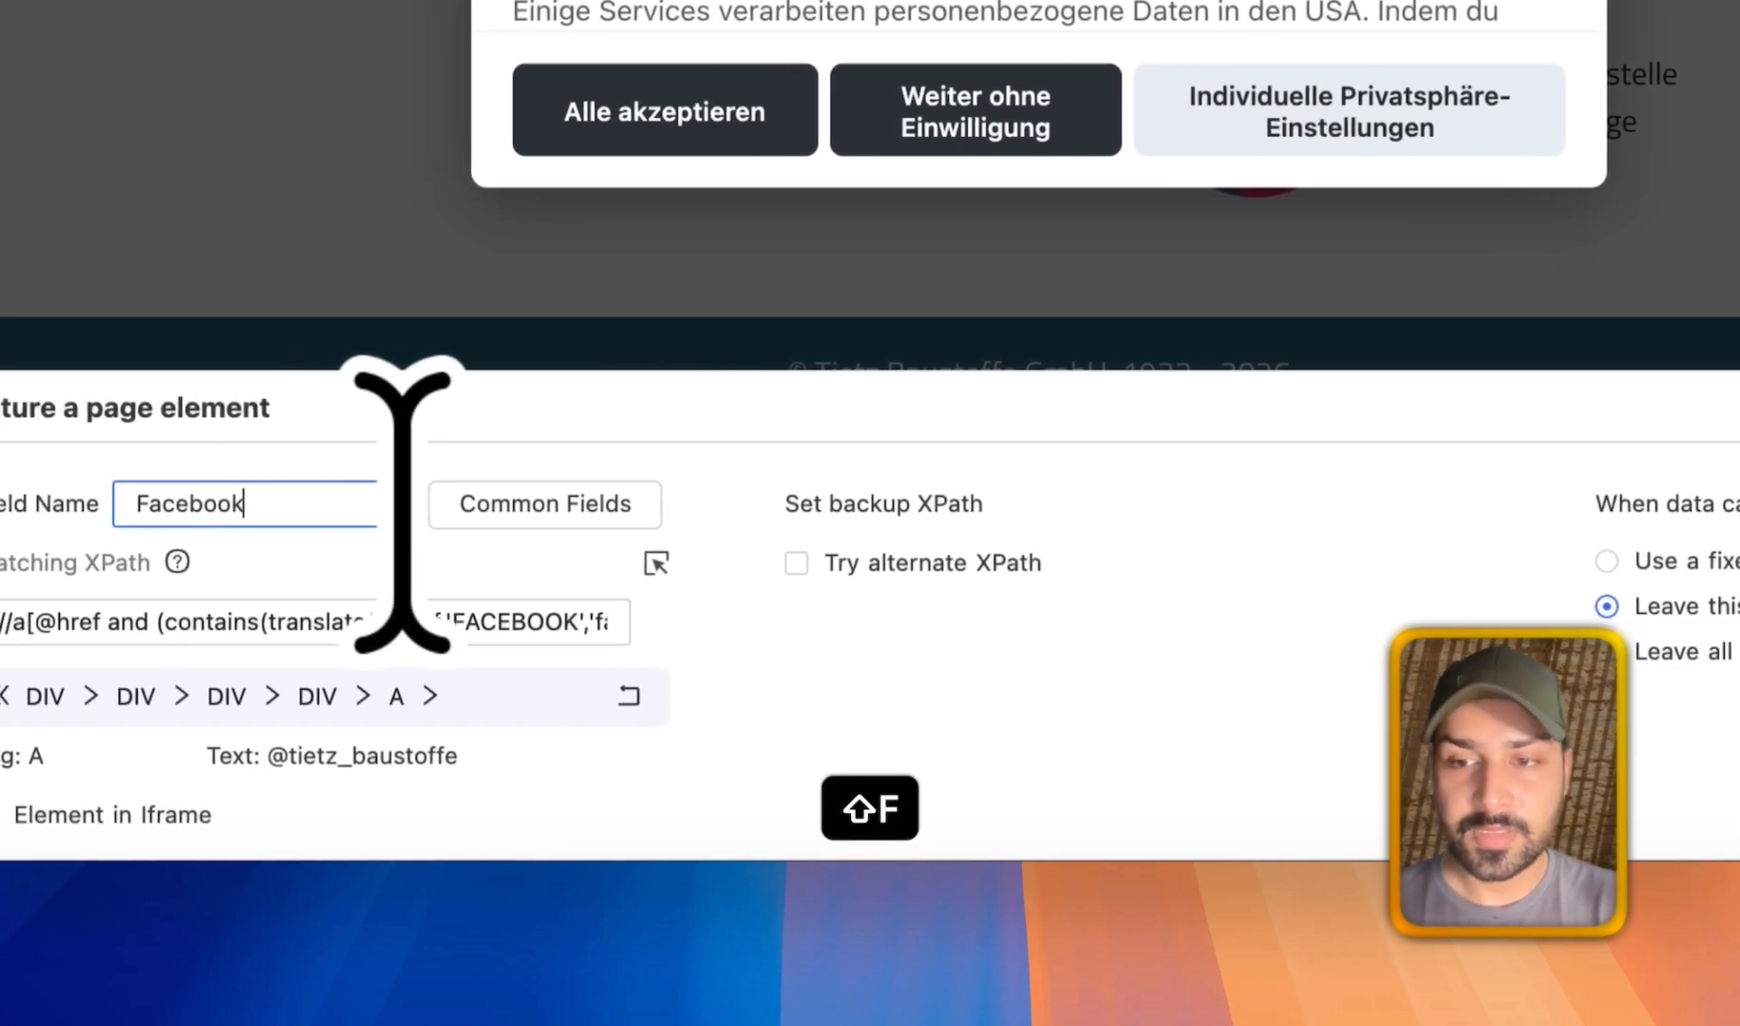
click(1631, 407)
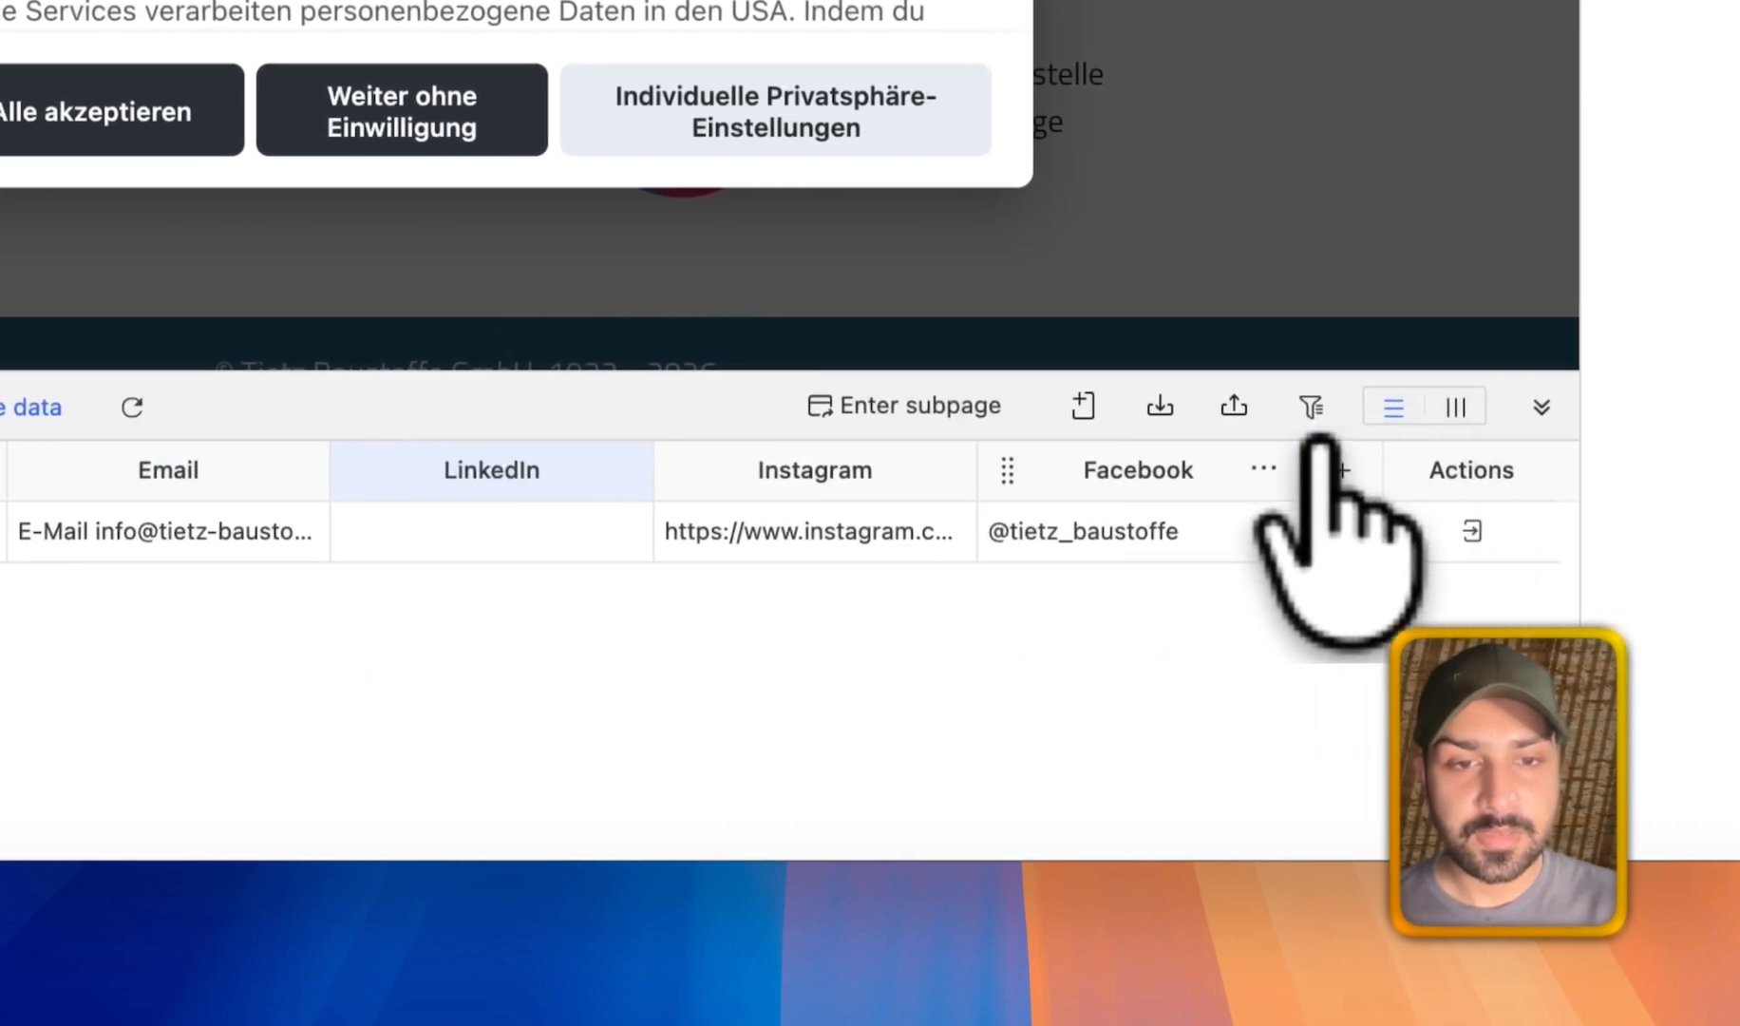
Set the Facebook field to extract the link URL (href attribute) instead of text.
click(1263, 468)
mouse_move(1215, 237)
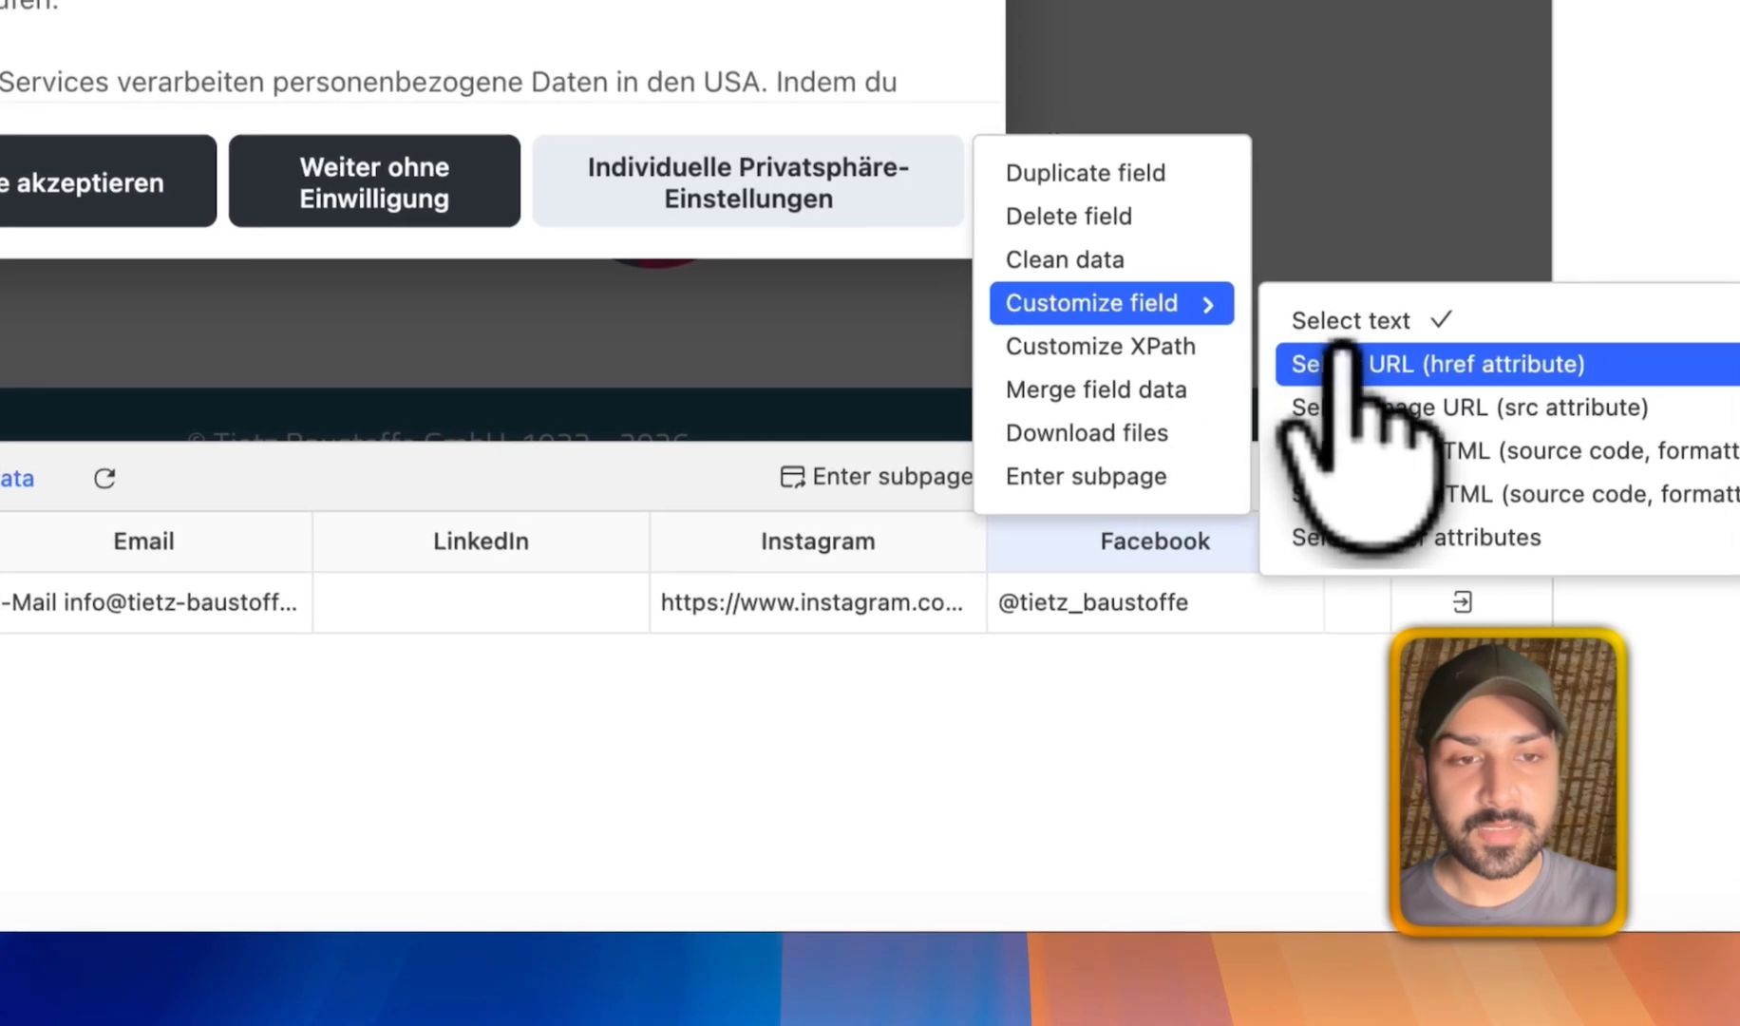
click(1341, 362)
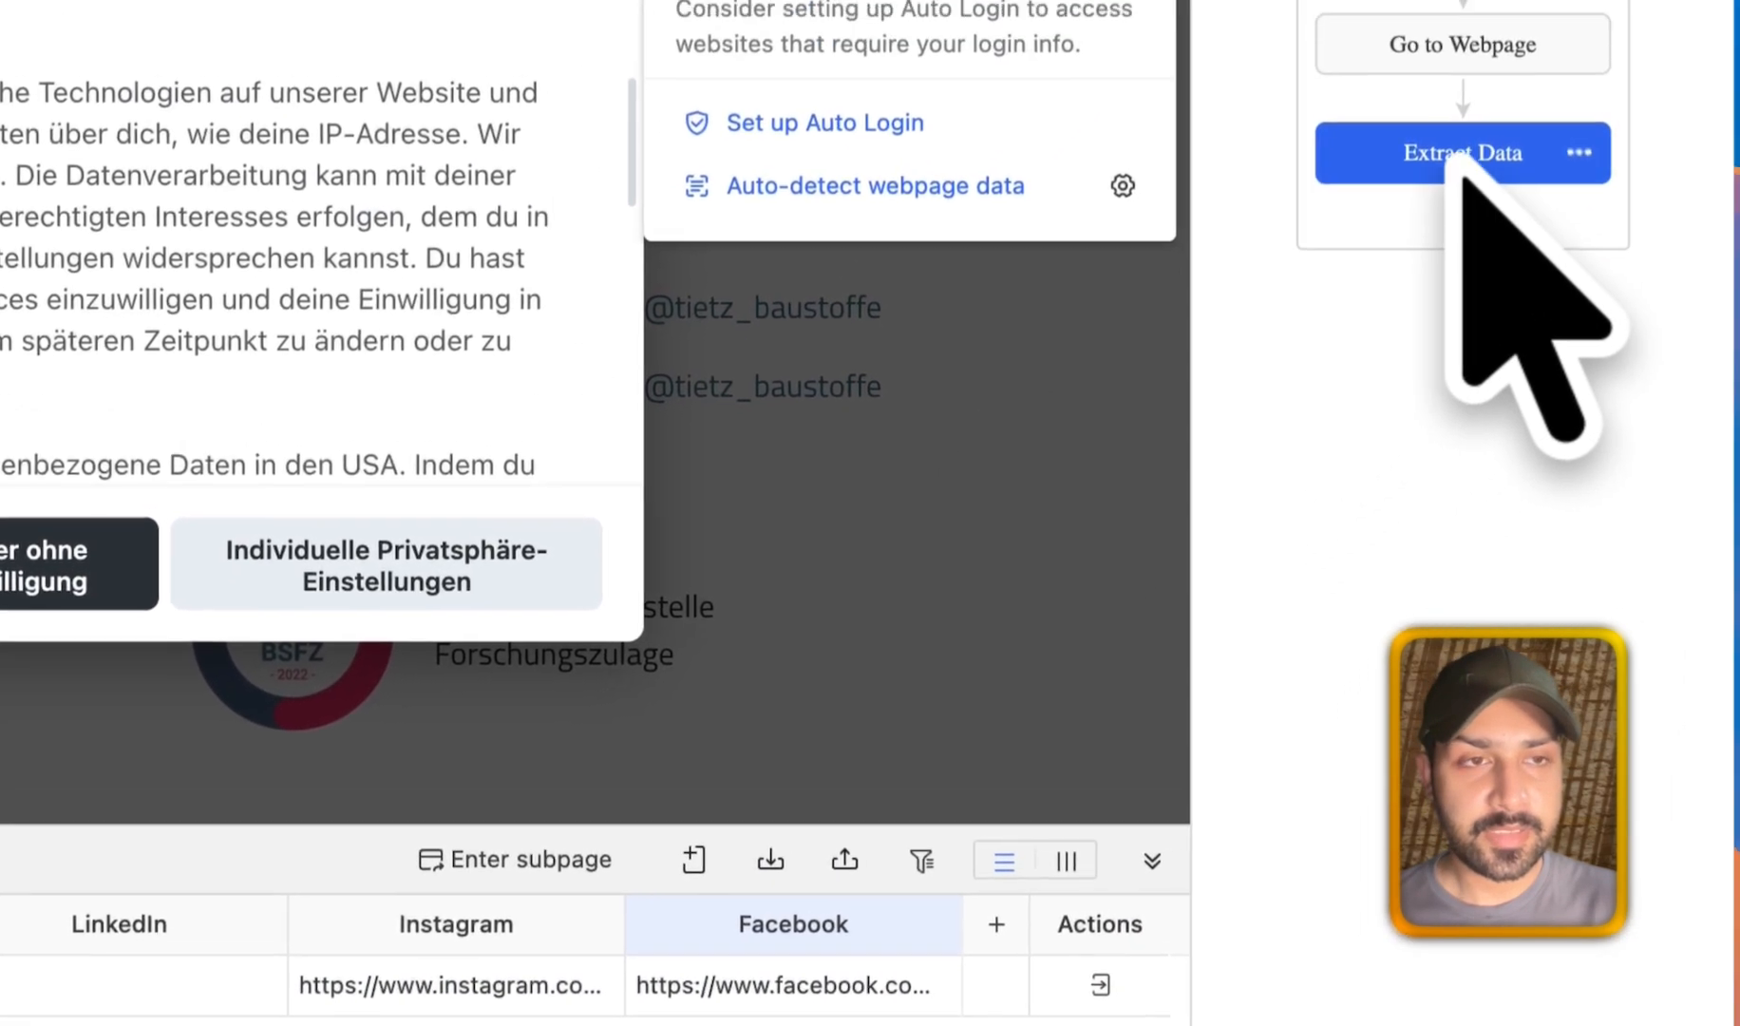
Enable a fixed wait before the Extract Data action, apply the setting and save the task.
click(1605, 10)
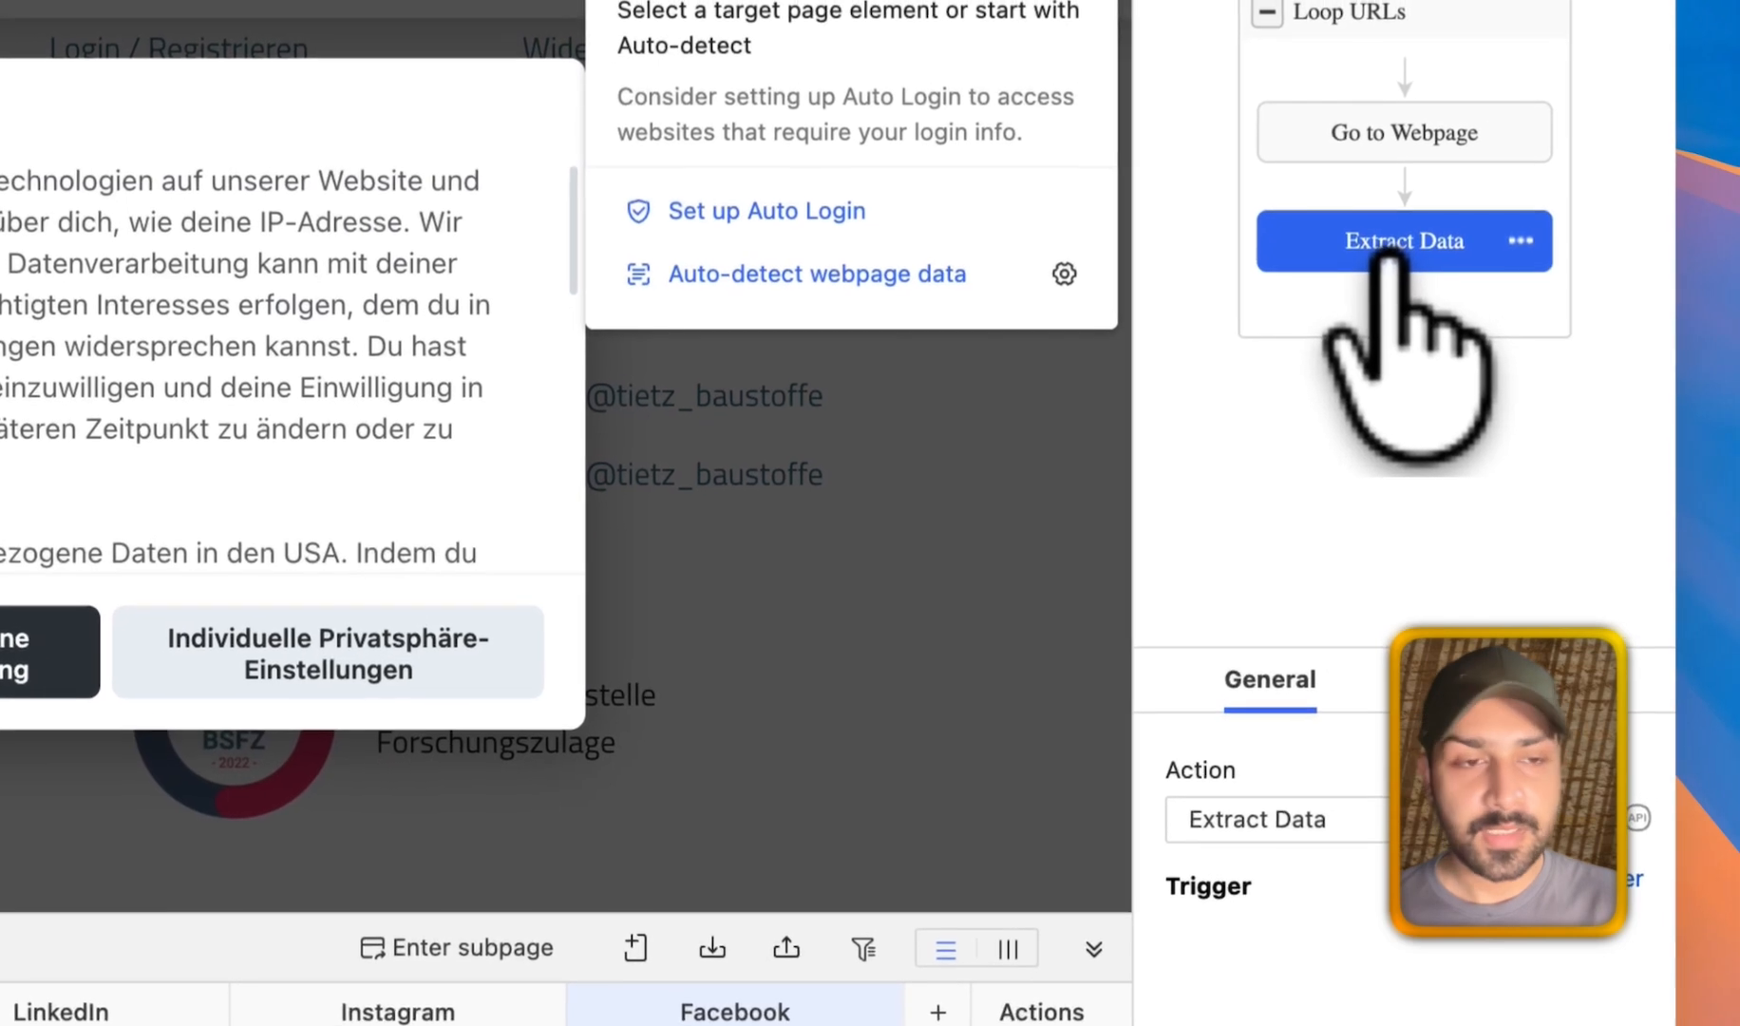
click(1538, 671)
click(1296, 813)
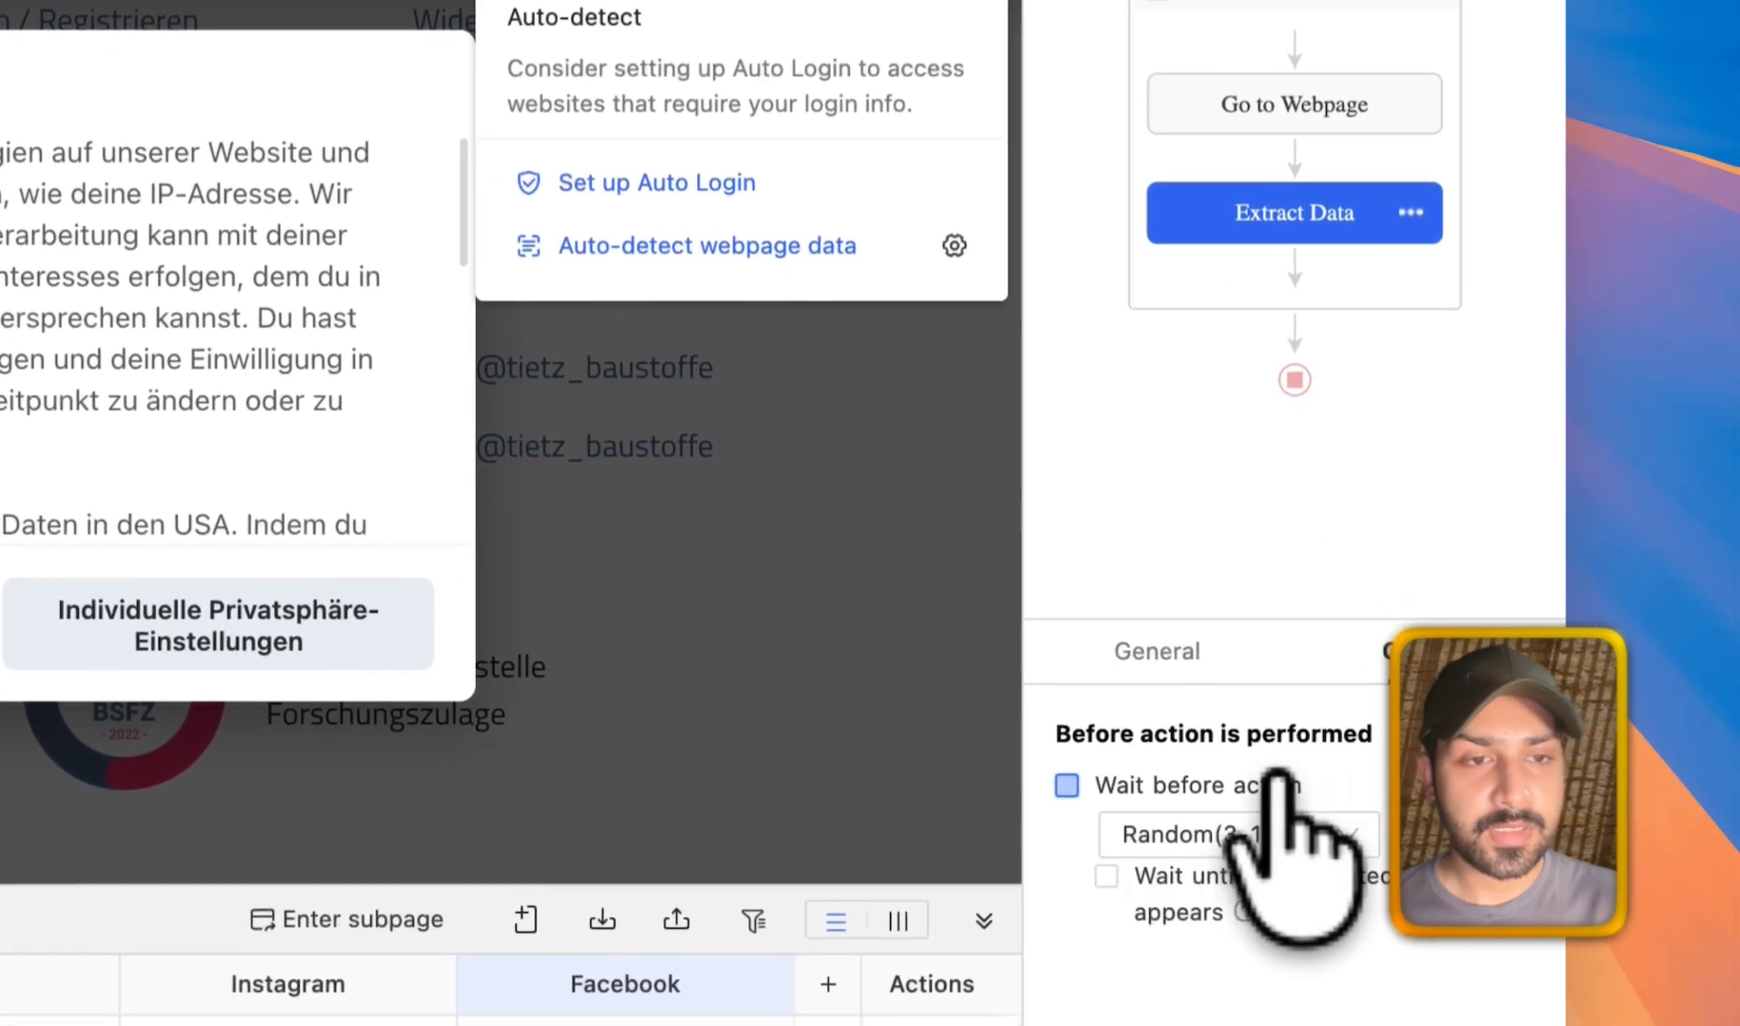
click(1306, 798)
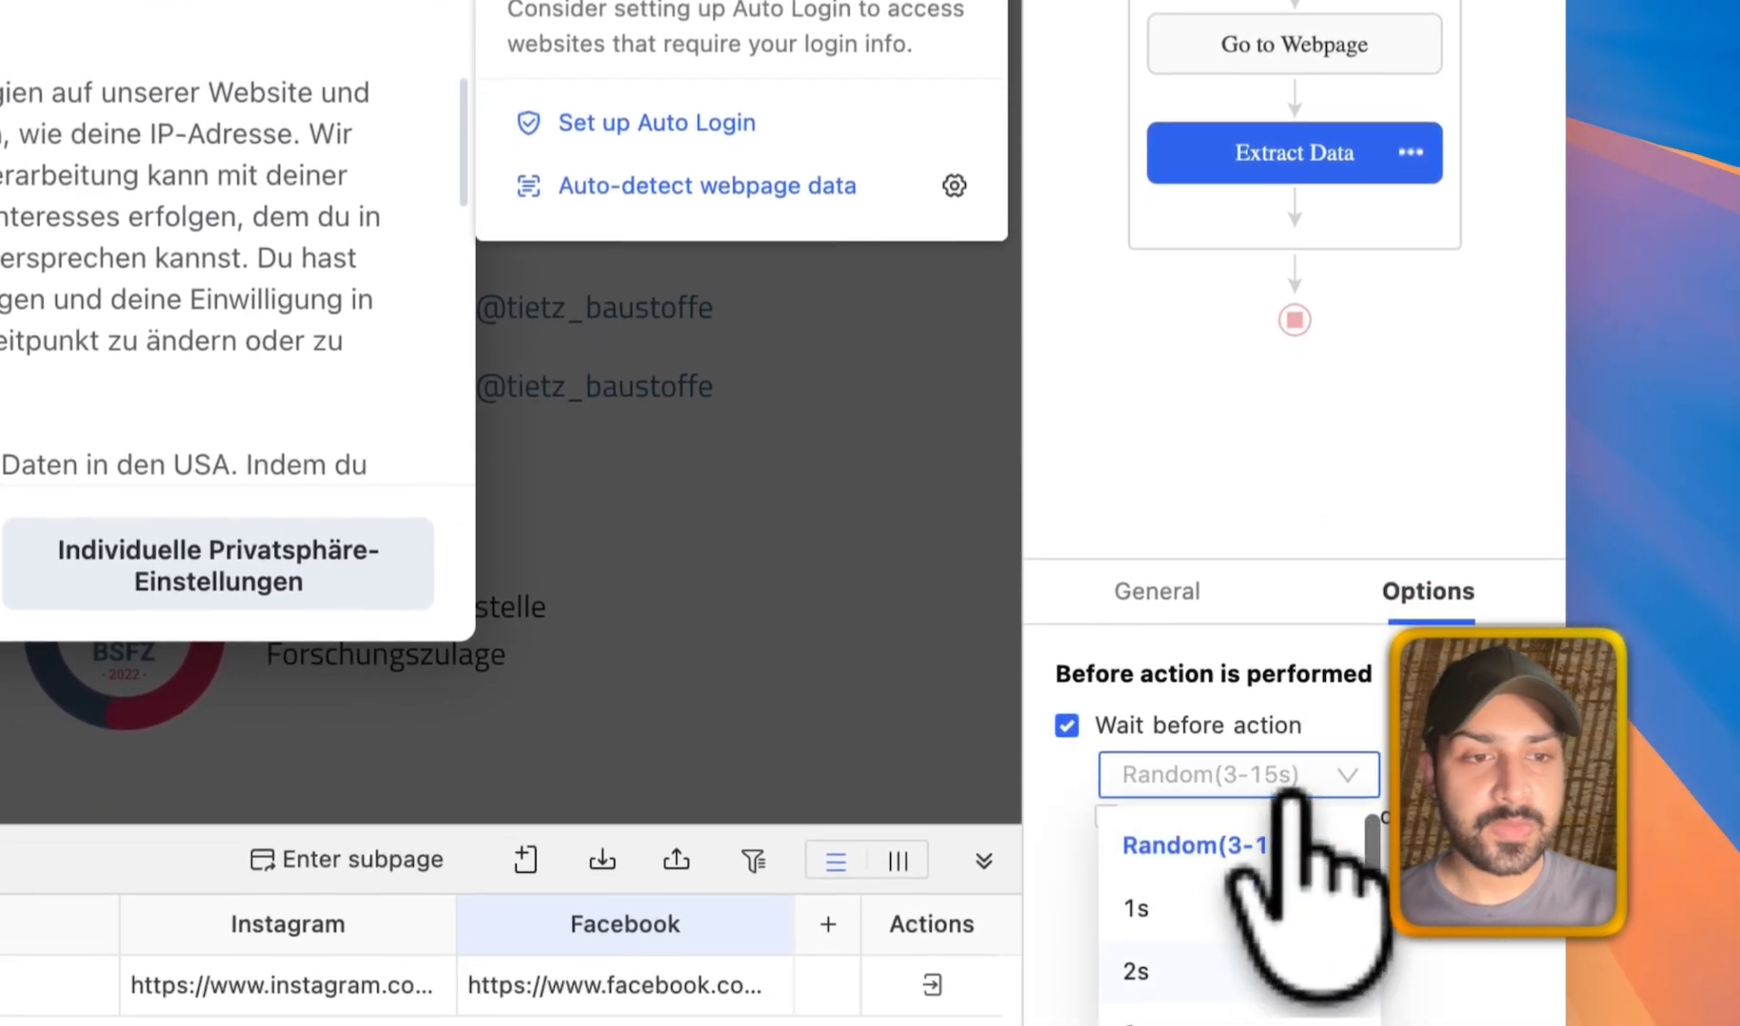
click(1134, 988)
click(1294, 952)
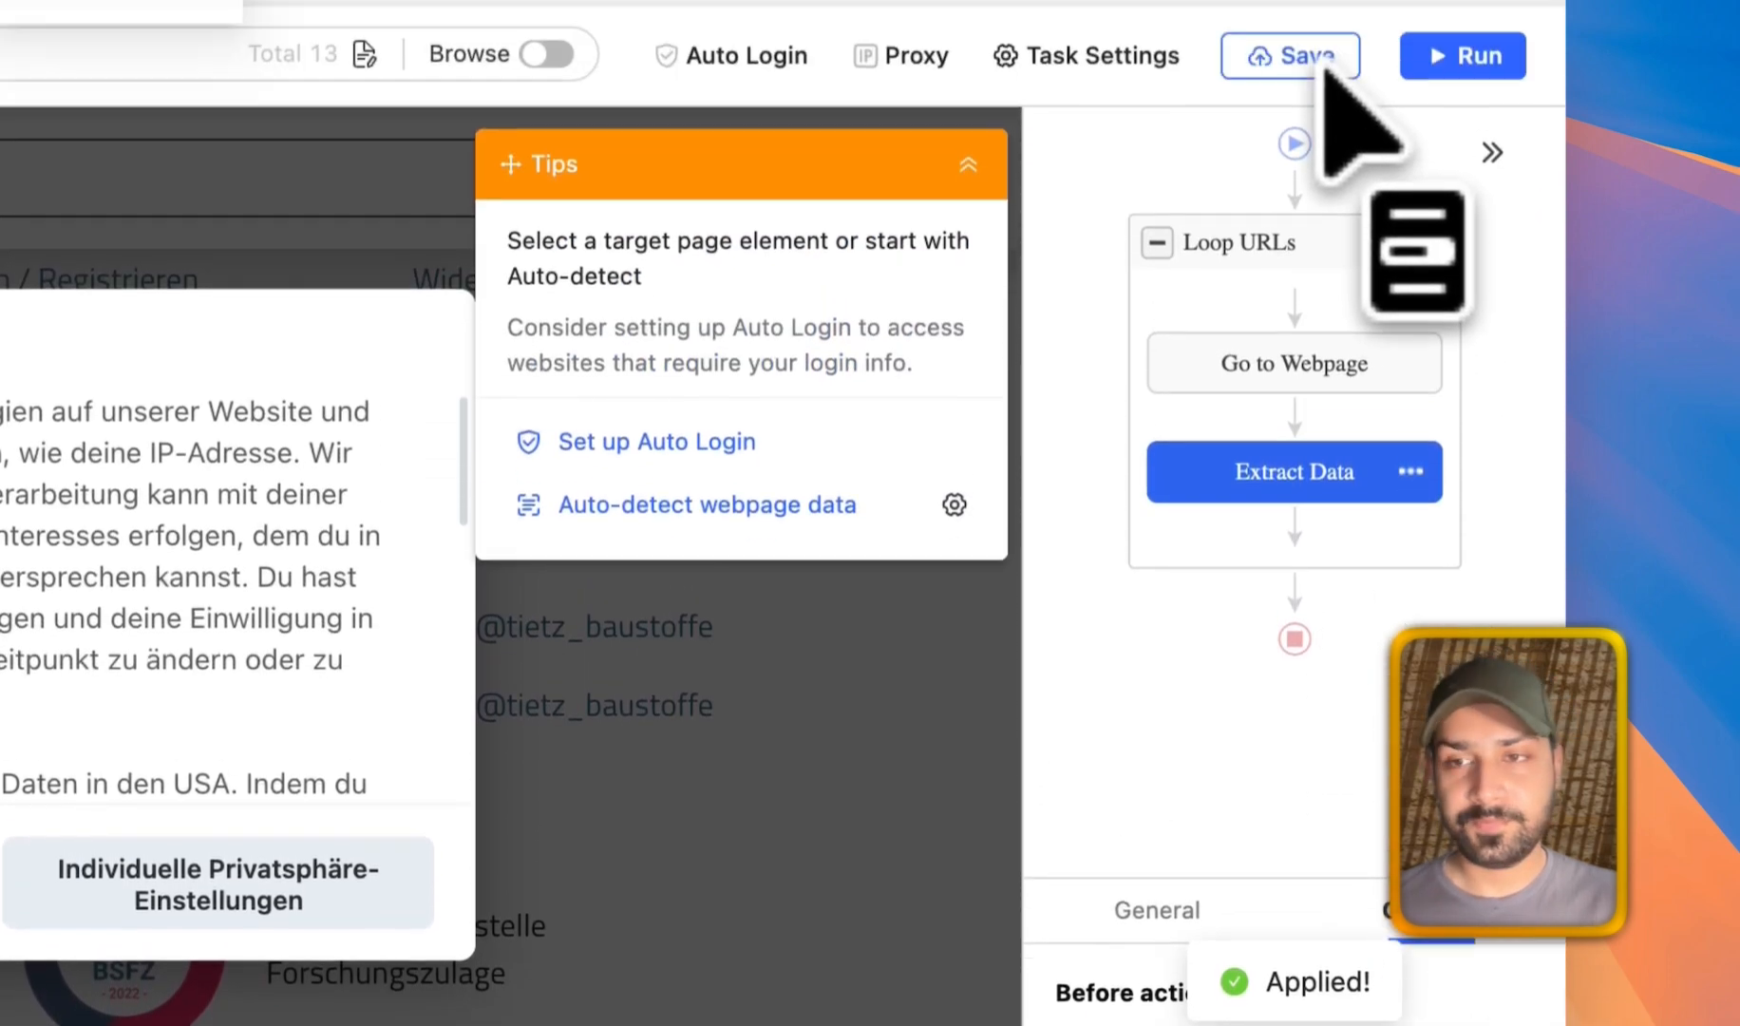
click(1320, 59)
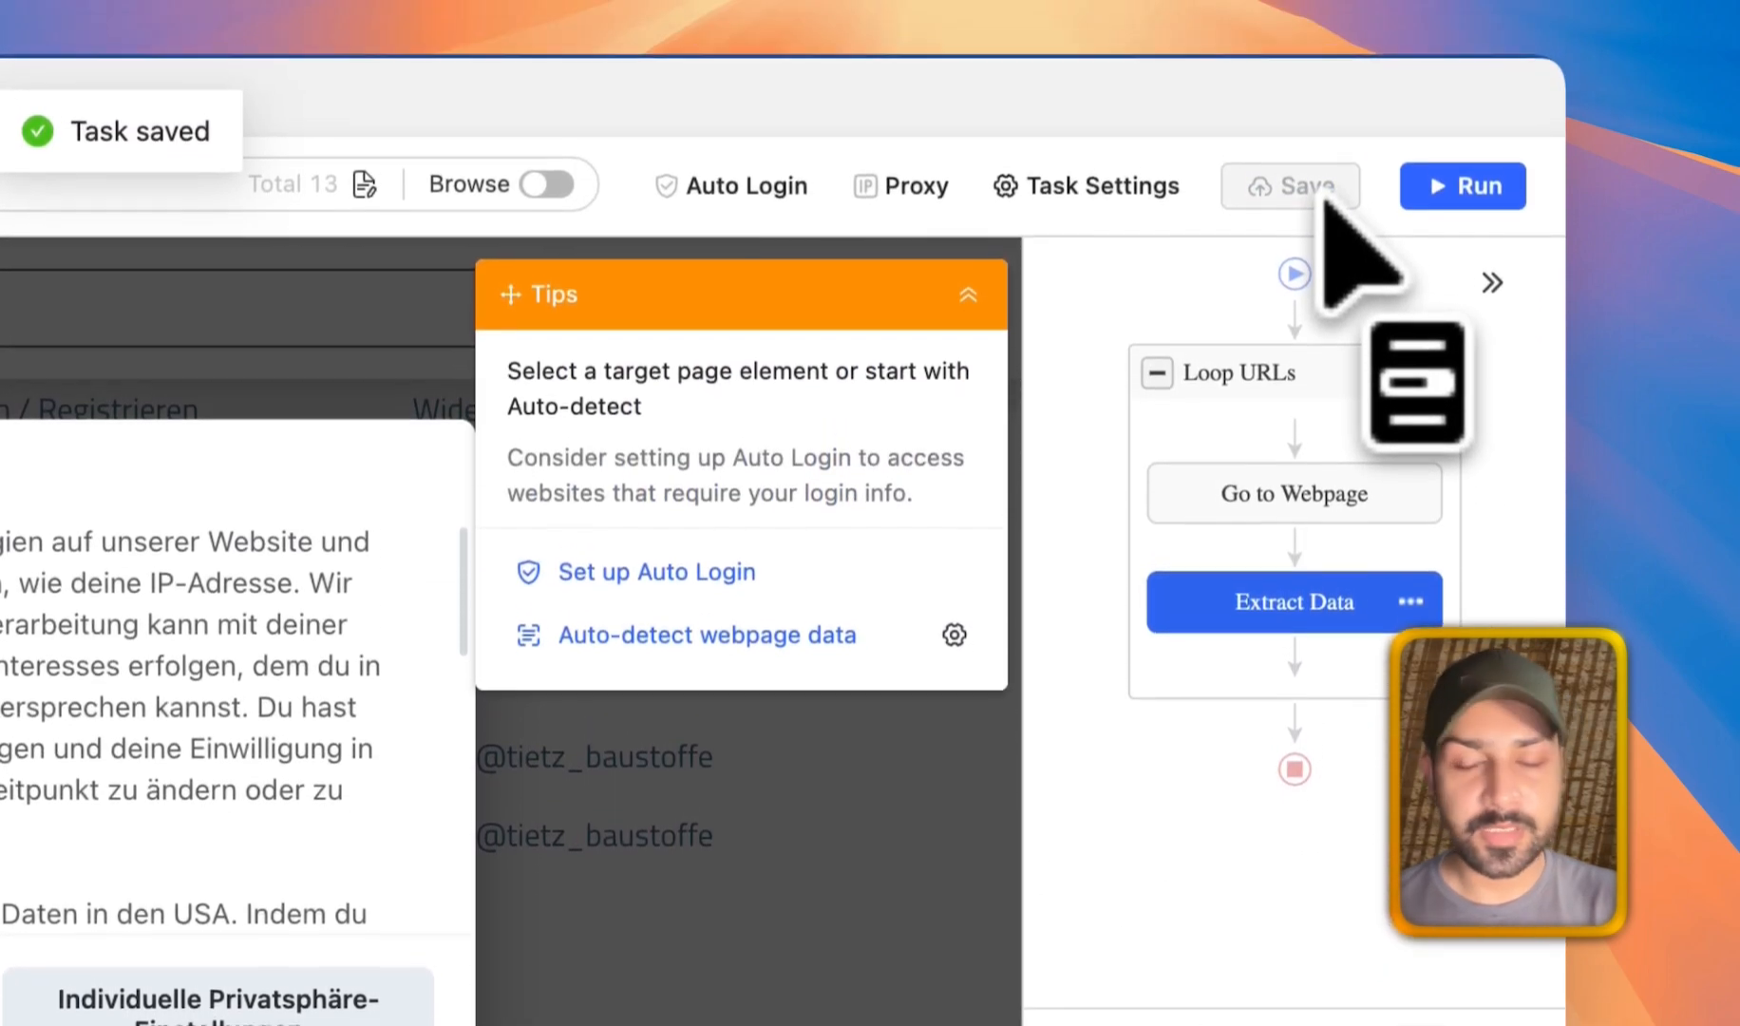